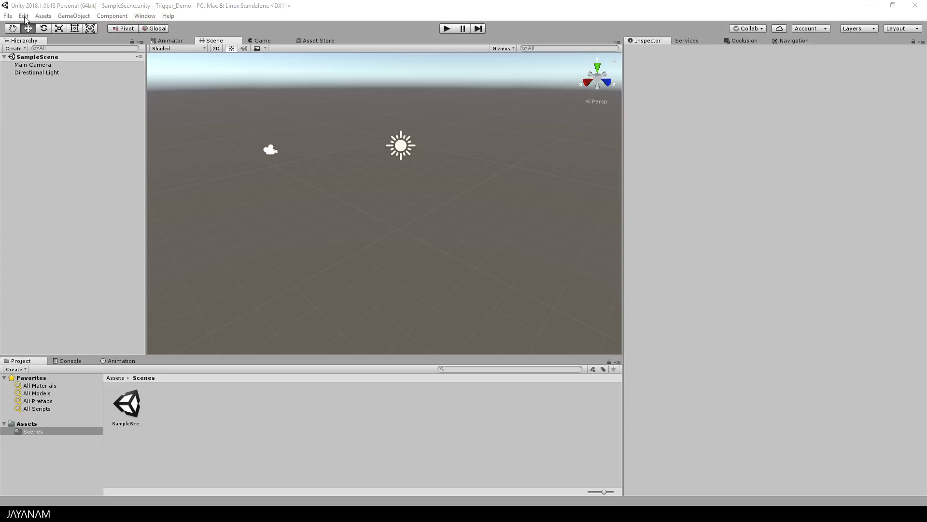
- Import the Characters package with FirstPersonCharacter and RollerBall unticked, so only ThirdPersonCharacter comes in
{"action": "left_click", "coordinate": [43, 17]}
{"action": "mouse_move", "coordinate": [70, 110]}
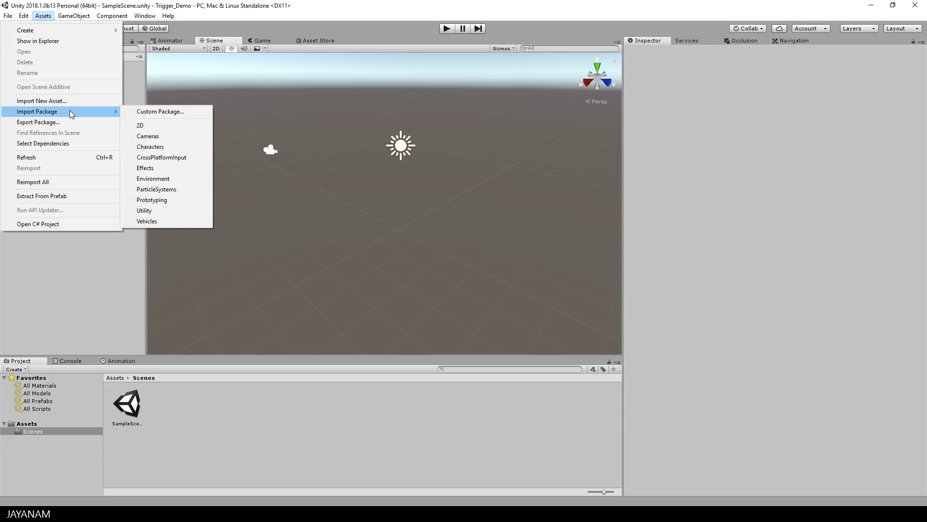
{"action": "left_click", "coordinate": [167, 146]}
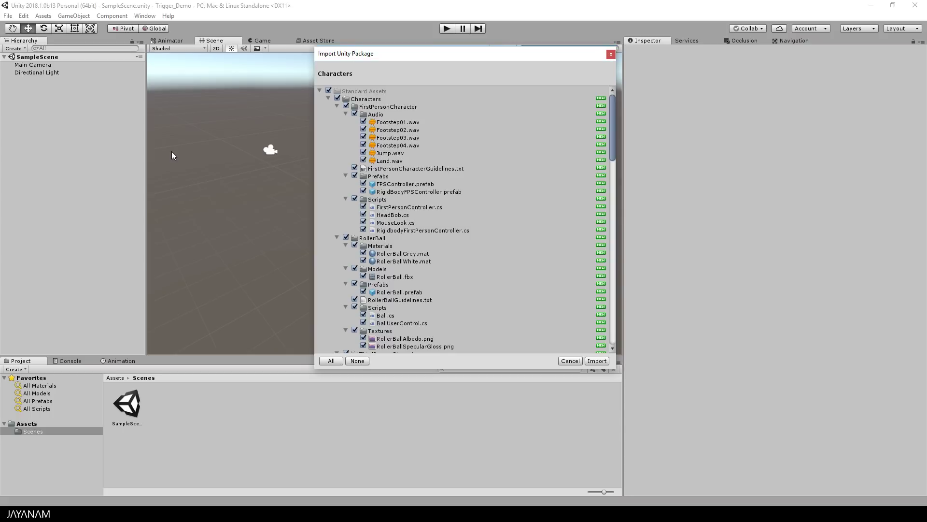
{"action": "left_click", "coordinate": [346, 105]}
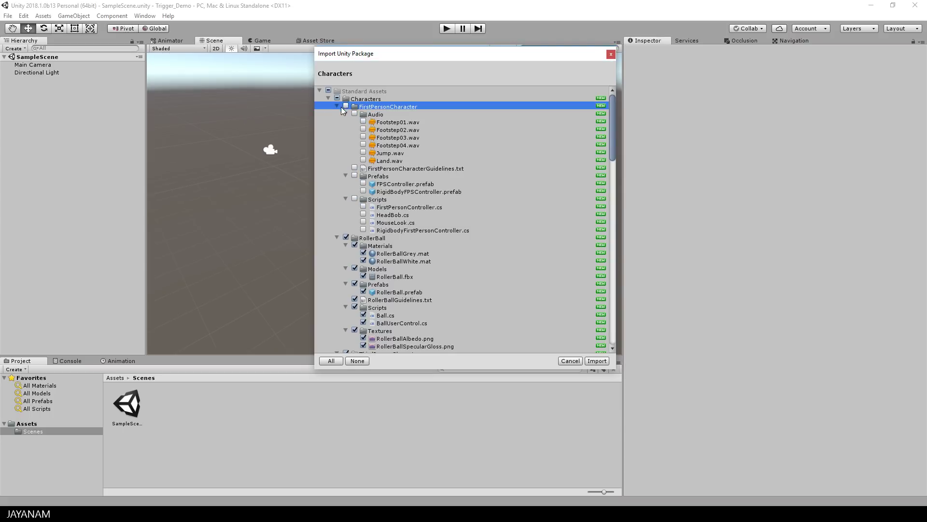
{"action": "left_click", "coordinate": [346, 237]}
{"action": "left_click", "coordinate": [336, 237]}
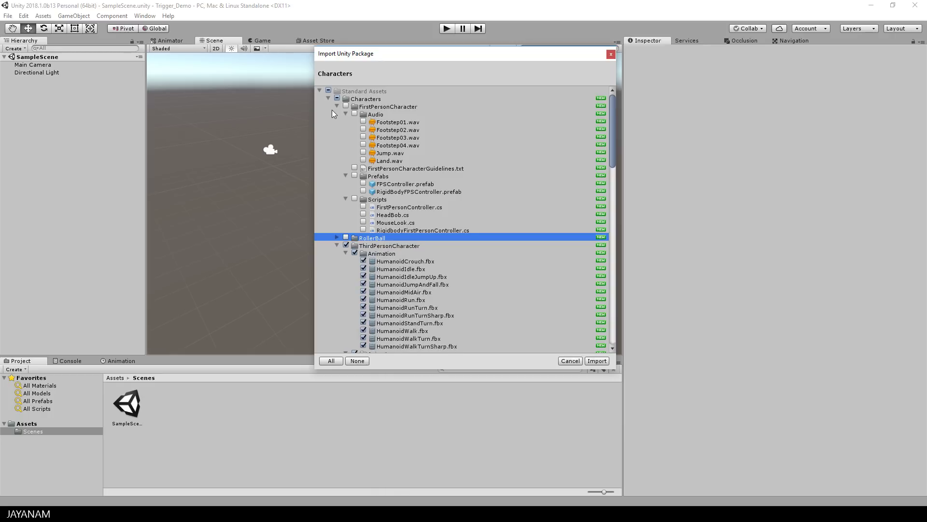
{"action": "left_click", "coordinate": [337, 106]}
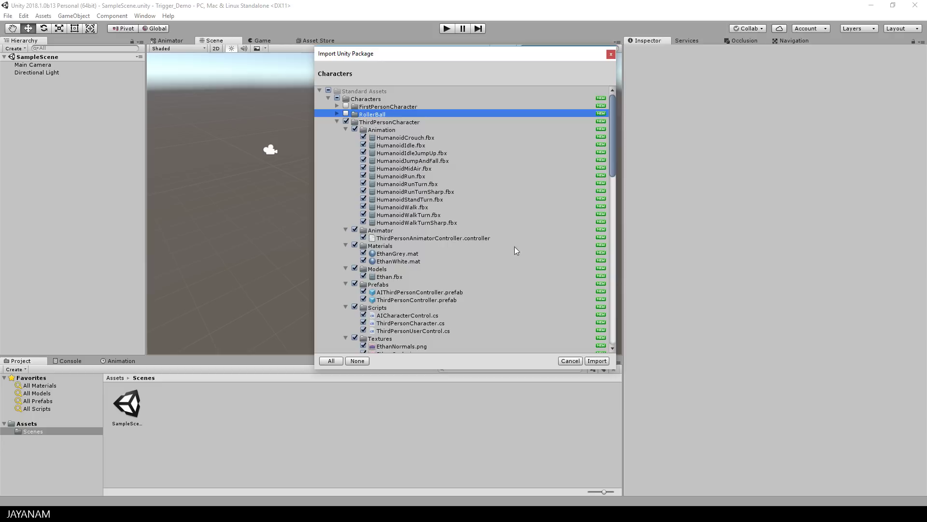
{"action": "left_click", "coordinate": [597, 360]}
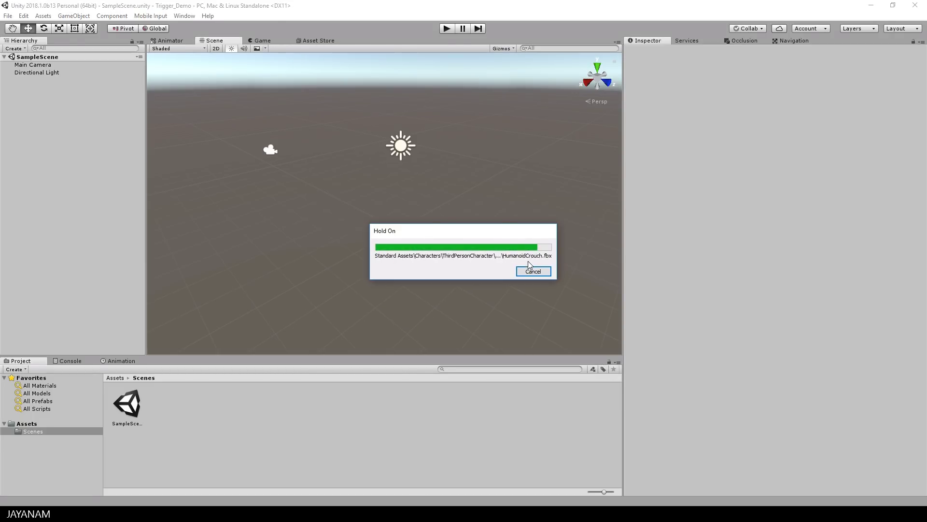
- Add a Plane to the scene and scale it up to about 1.48
{"action": "left_click", "coordinate": [76, 16]}
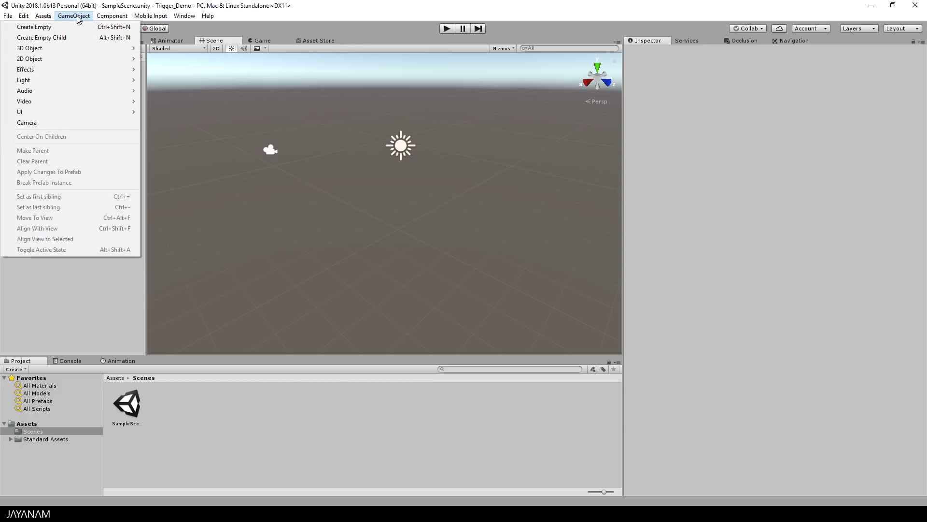
{"action": "mouse_move", "coordinate": [53, 50]}
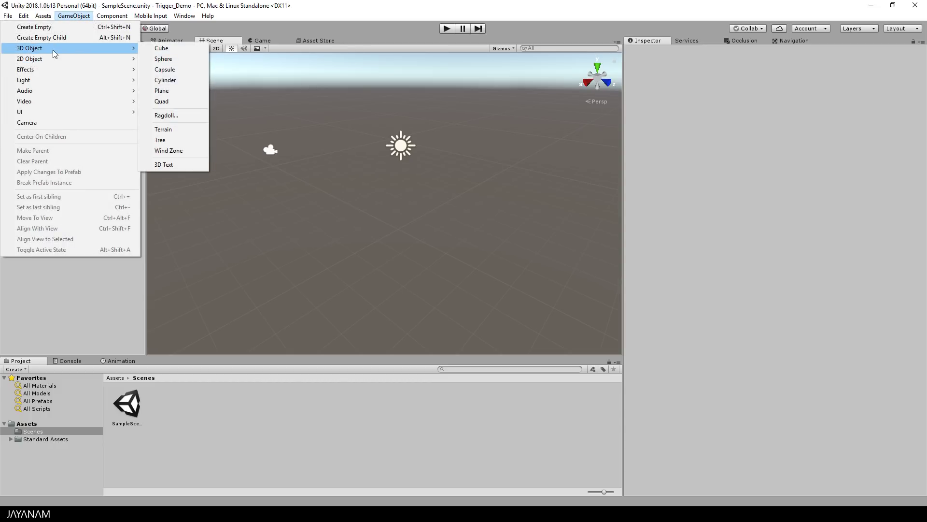
{"action": "left_click", "coordinate": [184, 93]}
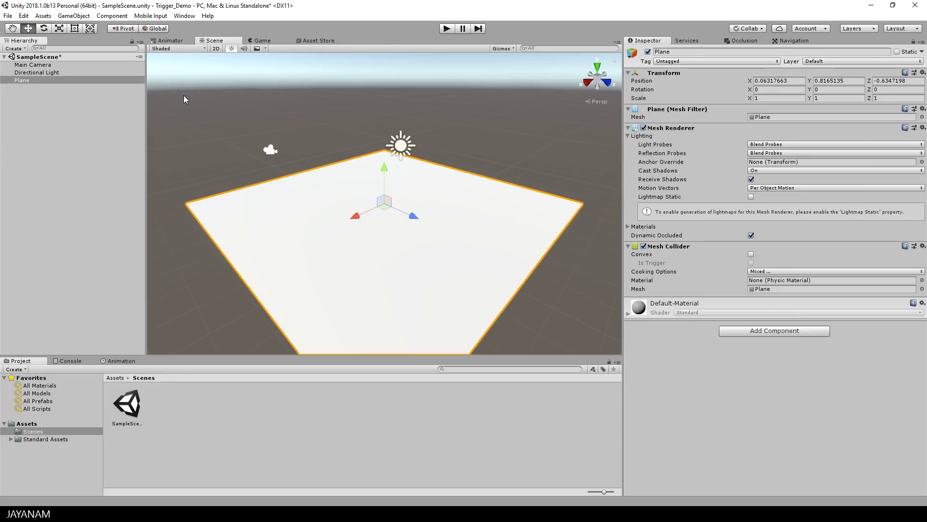
{"action": "left_click", "coordinate": [59, 28]}
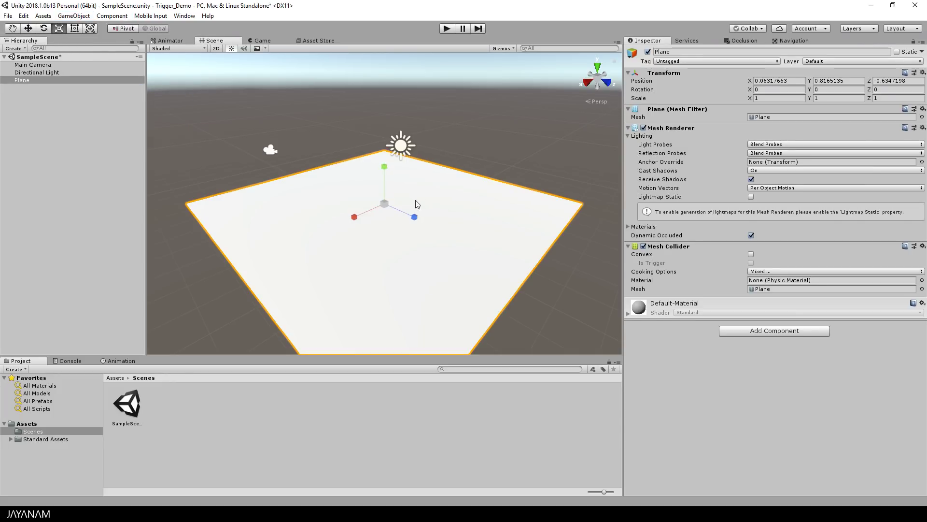
{"action": "left_click_drag", "start_coordinate": [385, 204], "coordinate": [407, 202]}
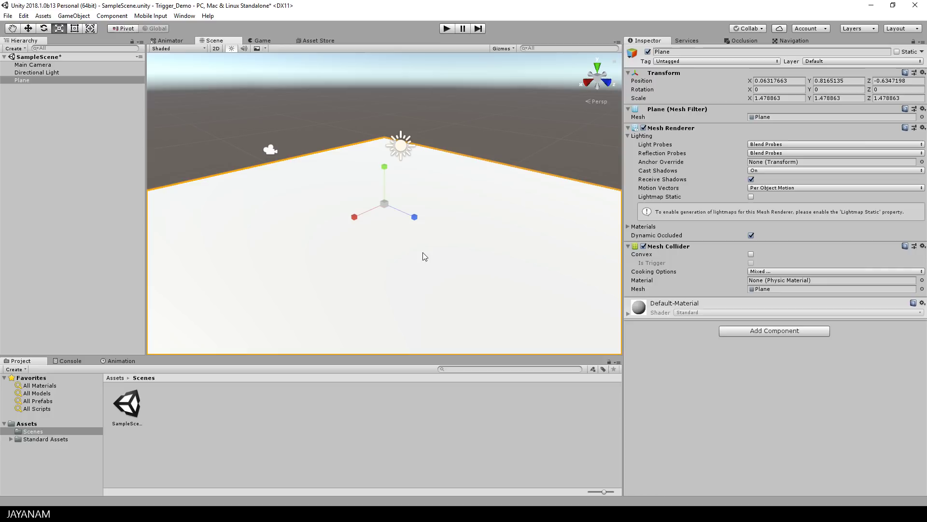
{"action": "scroll", "coordinate": [423, 253], "scroll_direction": "down", "scroll_amount": 3}
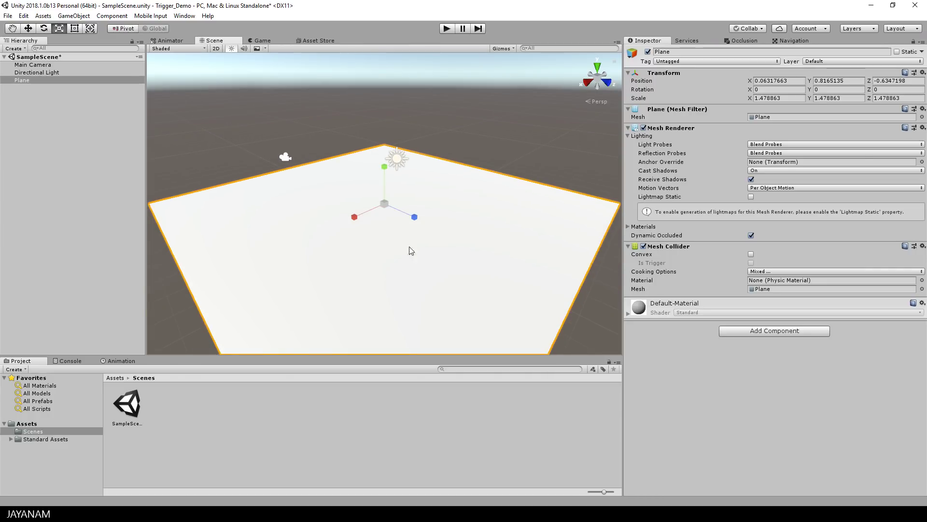
- Add a Cube and raise it above the plane to Y 1.29
{"action": "left_click", "coordinate": [69, 16]}
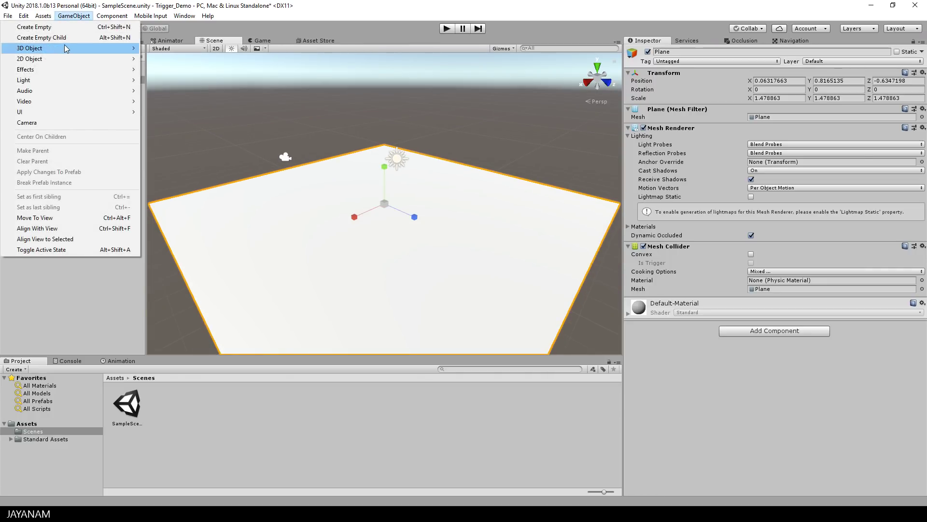
{"action": "mouse_move", "coordinate": [68, 48]}
{"action": "left_click", "coordinate": [172, 49]}
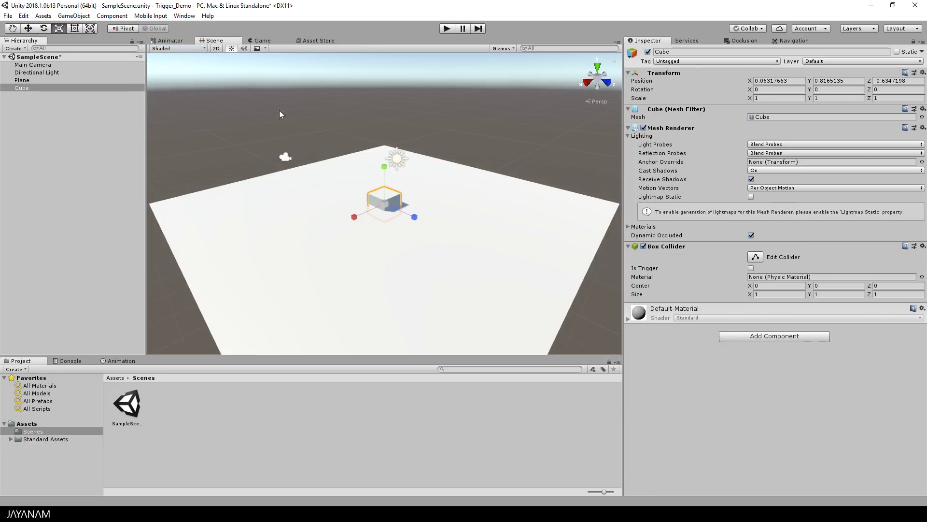
{"action": "left_click", "coordinate": [28, 28]}
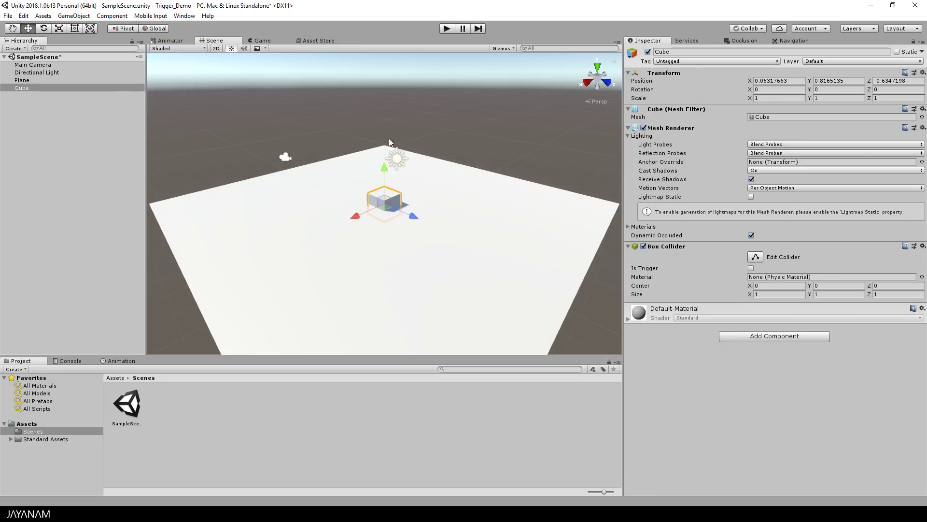
{"action": "left_click_drag", "start_coordinate": [385, 171], "coordinate": [385, 159]}
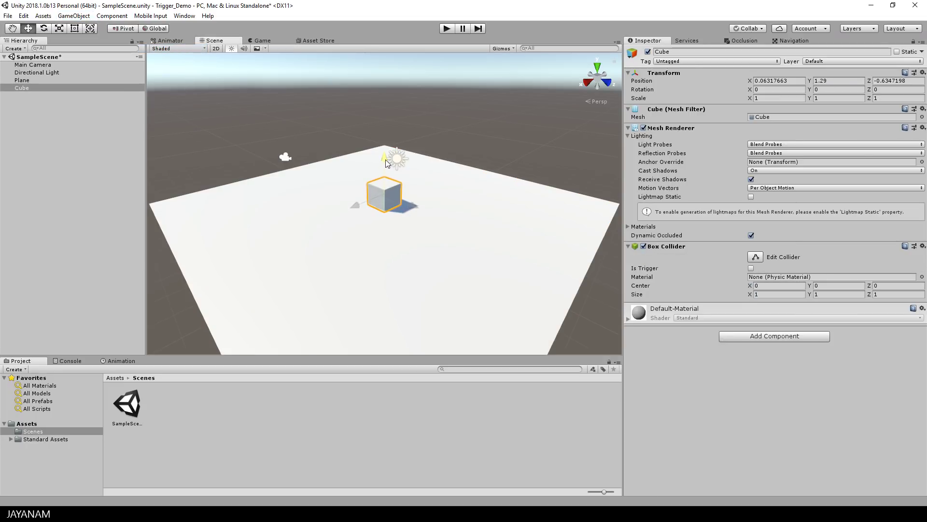
- Lift the cube slightly higher to Y 1.31
{"action": "scroll", "coordinate": [423, 198], "scroll_direction": "up", "scroll_amount": 4}
{"action": "scroll", "coordinate": [422, 198], "scroll_direction": "up", "scroll_amount": 3}
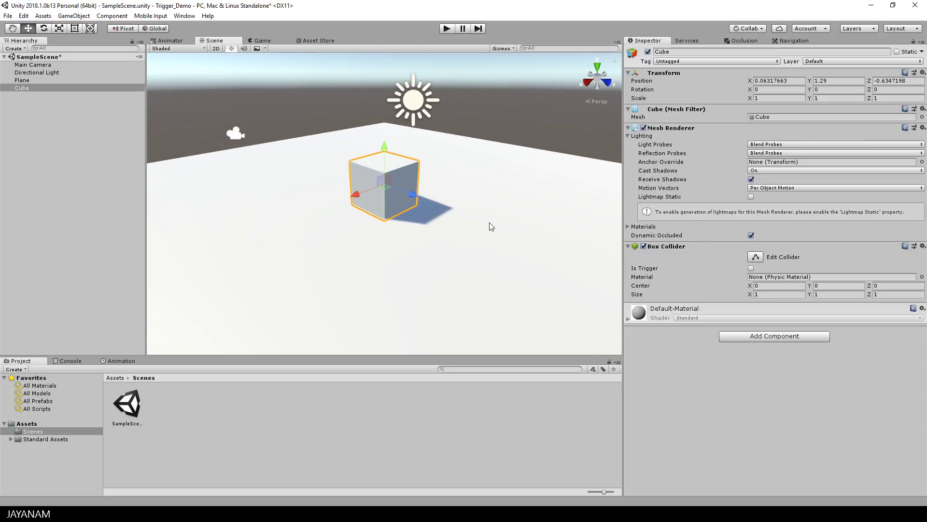
{"action": "left_click_drag", "start_coordinate": [385, 147], "coordinate": [386, 145]}
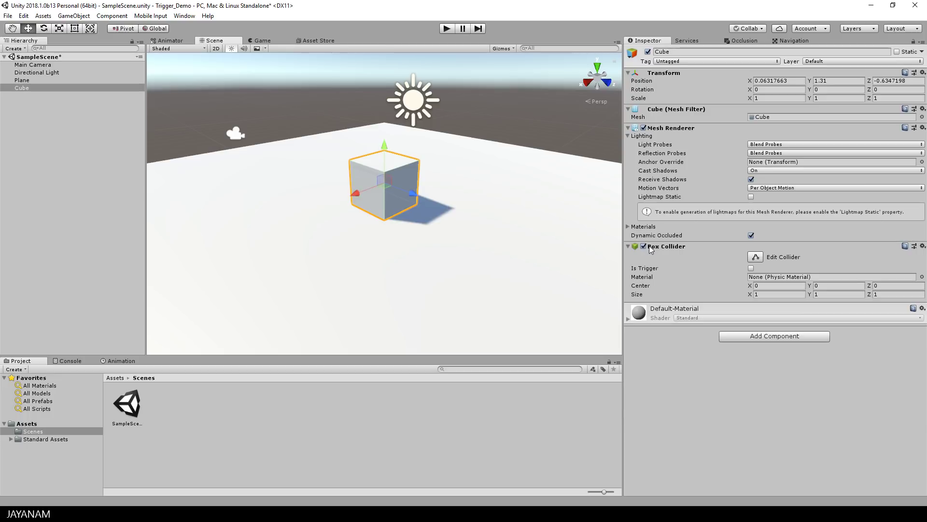
- Toggle the cube's Mesh Renderer off and back on, orbiting the view around the cube
{"action": "left_click", "coordinate": [643, 127]}
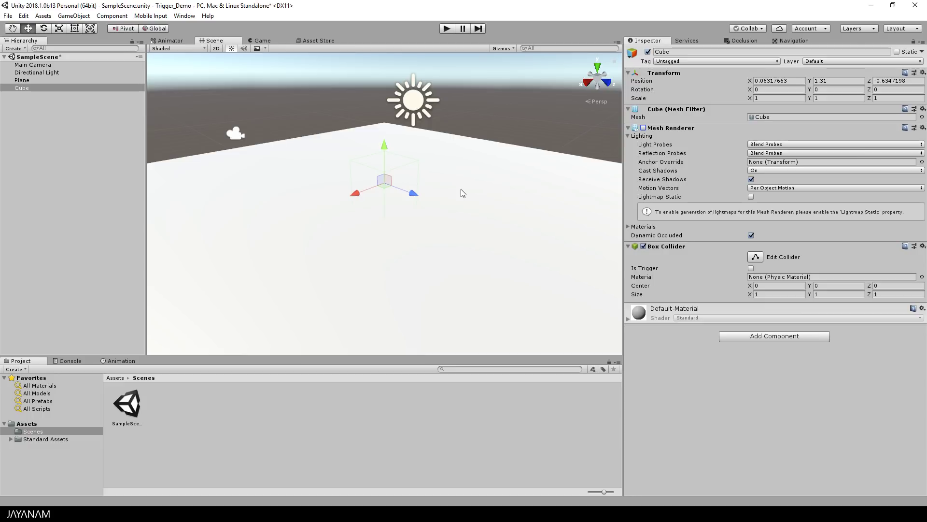
{"action": "scroll", "coordinate": [461, 190], "scroll_direction": "up", "scroll_amount": 3}
{"action": "middle_click_drag", "start_coordinate": [462, 193], "coordinate": [468, 220]}
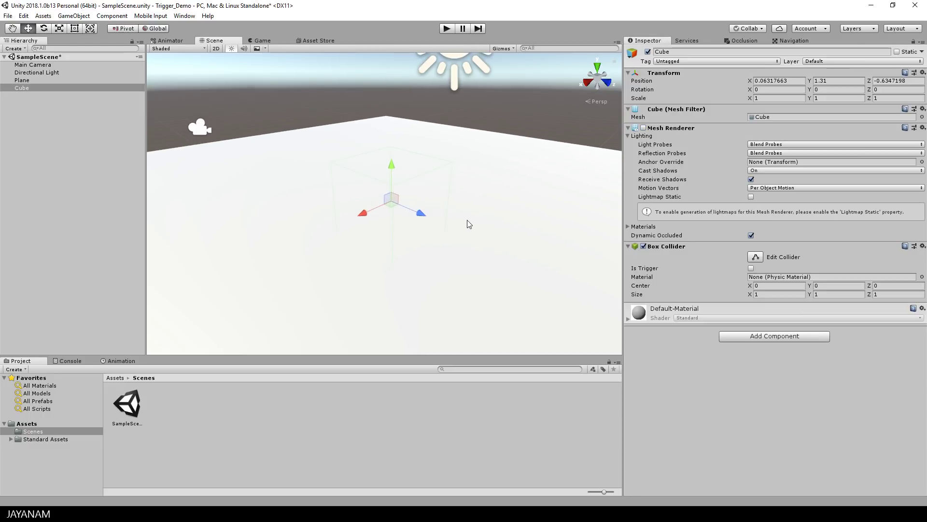
{"action": "left_click_drag", "start_coordinate": [501, 230], "coordinate": [500, 198], "text": "alt"}
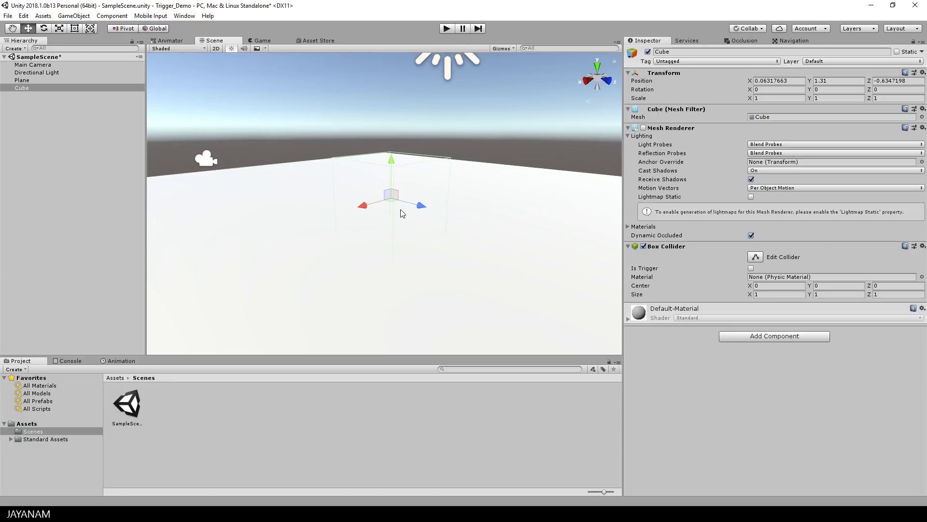
{"action": "left_click", "coordinate": [644, 128]}
{"action": "scroll", "coordinate": [531, 189], "scroll_direction": "down", "scroll_amount": 2}
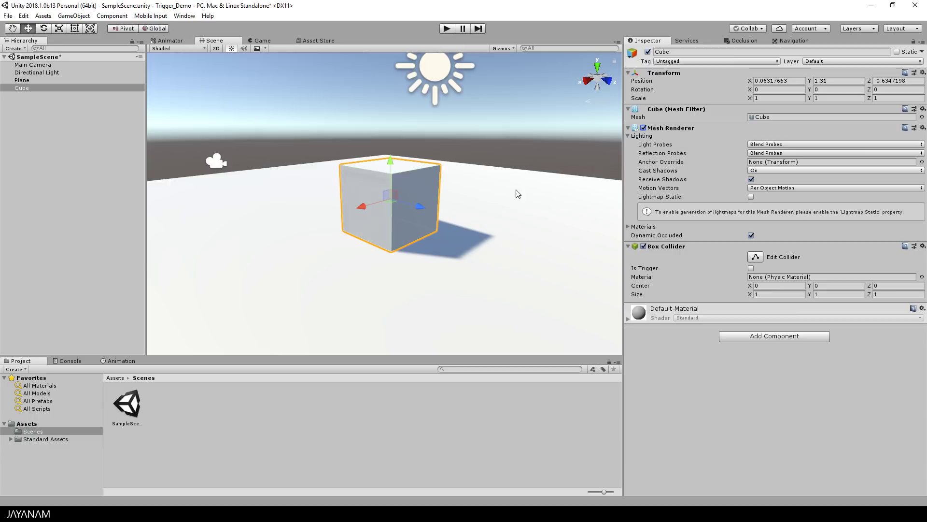
{"action": "left_click_drag", "start_coordinate": [515, 187], "coordinate": [498, 222], "text": "alt"}
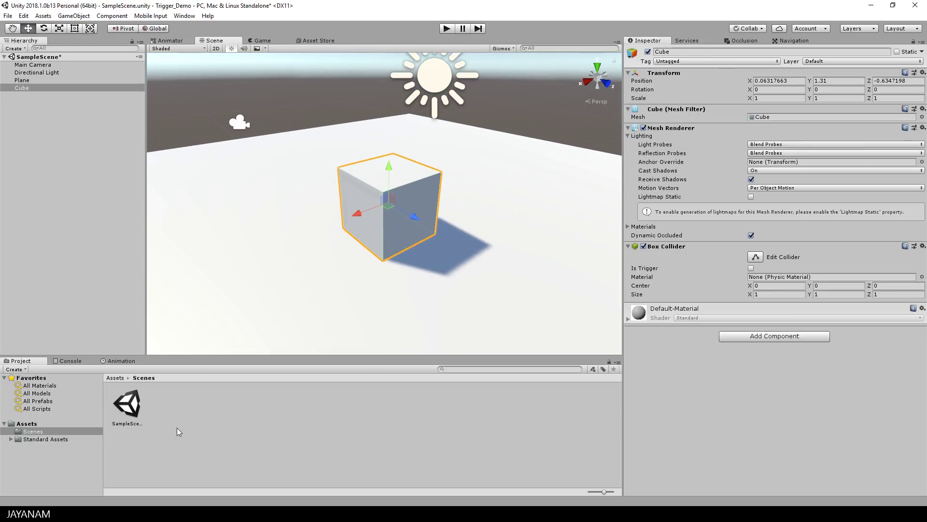
- Place the ThirdPersonController prefab from Standard Assets/Characters beside the cube
{"action": "left_click", "coordinate": [10, 440]}
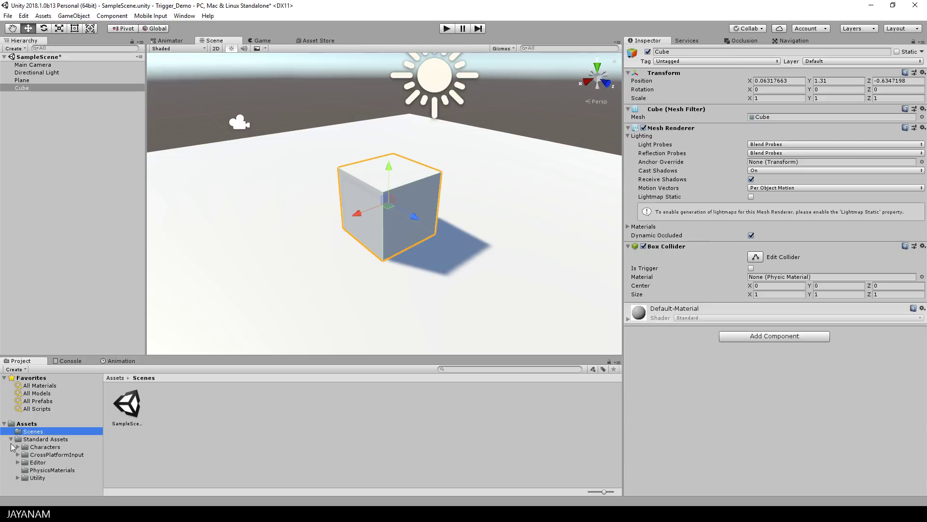
{"action": "left_click", "coordinate": [18, 447]}
{"action": "left_click", "coordinate": [57, 456]}
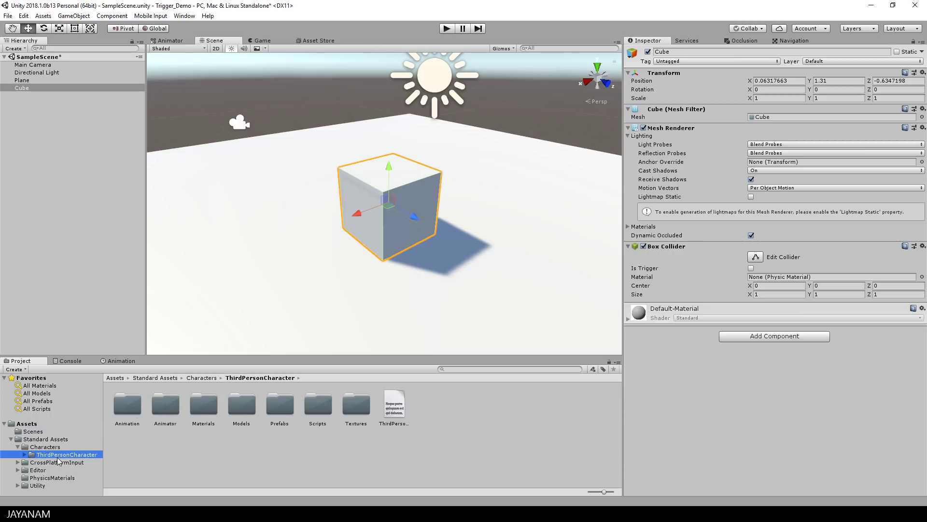
{"action": "double_click", "coordinate": [290, 403]}
{"action": "left_click_drag", "start_coordinate": [176, 404], "coordinate": [268, 274]}
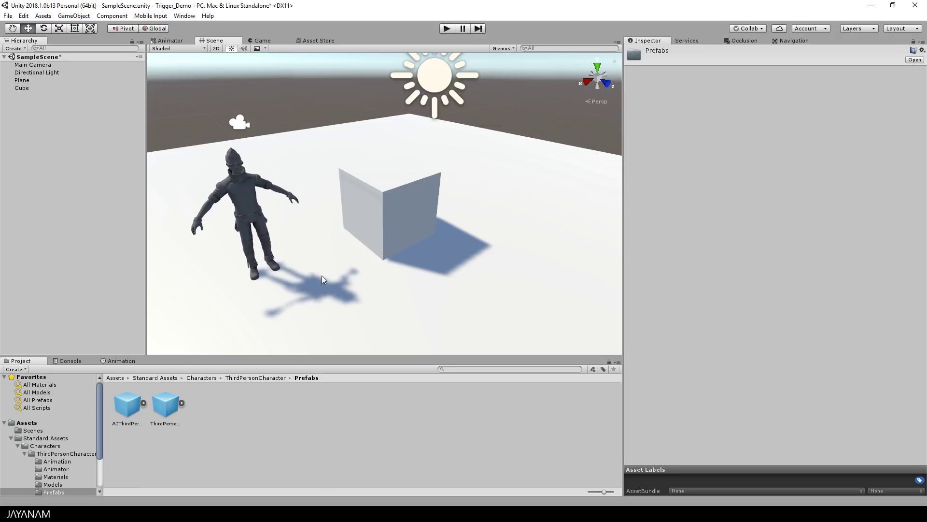
- Orbit to a good angle and align the Main Camera with the Scene view
{"action": "left_click", "coordinate": [32, 65]}
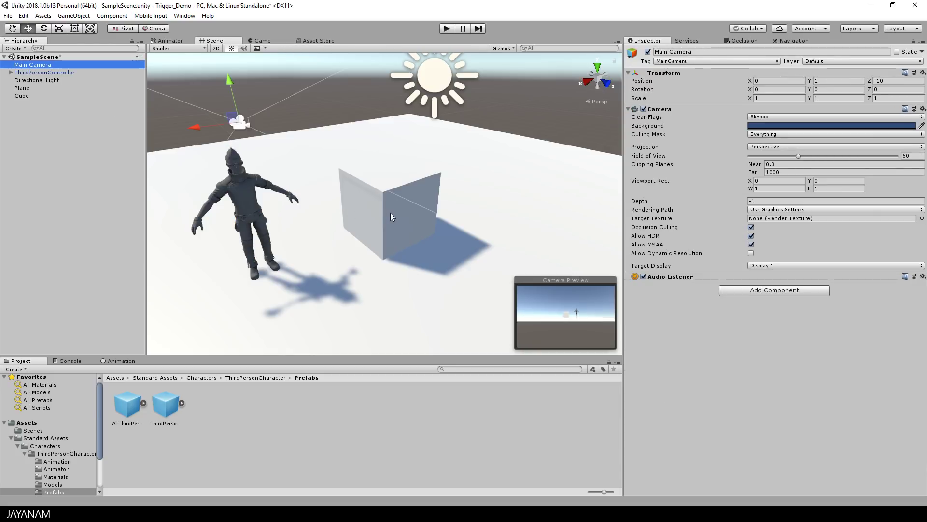
{"action": "mouse_move", "coordinate": [387, 221]}
{"action": "left_mouse_down", "text": "alt"}
{"action": "mouse_move", "coordinate": [404, 190]}
{"action": "mouse_move", "coordinate": [395, 216]}
{"action": "left_mouse_up", "text": "alt"}
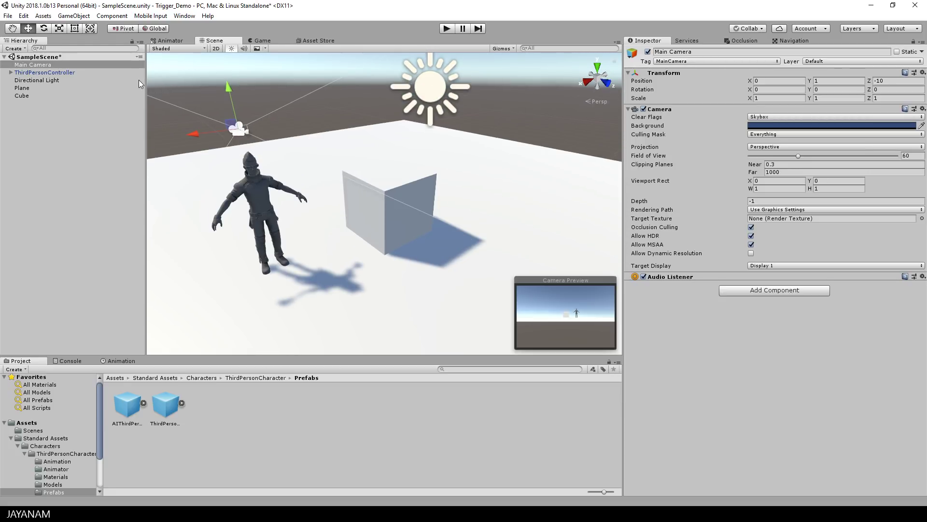
{"action": "left_click", "coordinate": [70, 19]}
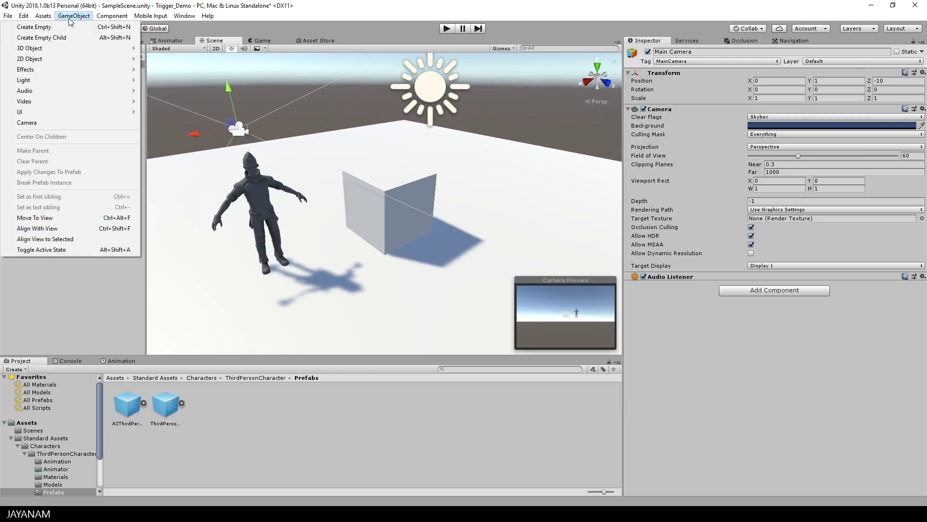
{"action": "left_click", "coordinate": [77, 230]}
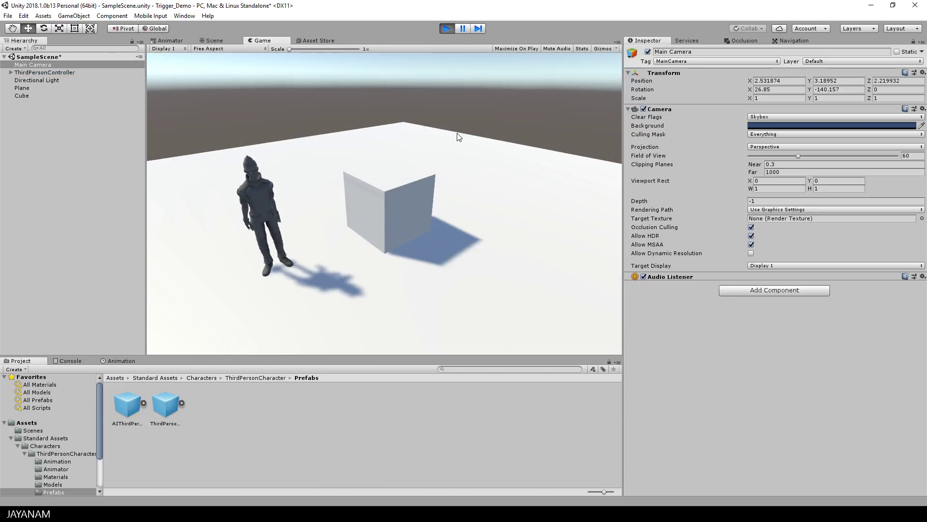
- Play the scene, walk the character around the solid cube with WASD, then select the Cube
{"action": "key", "text": "d"}
{"action": "key", "text": "s"}
{"action": "key", "text": "w"}
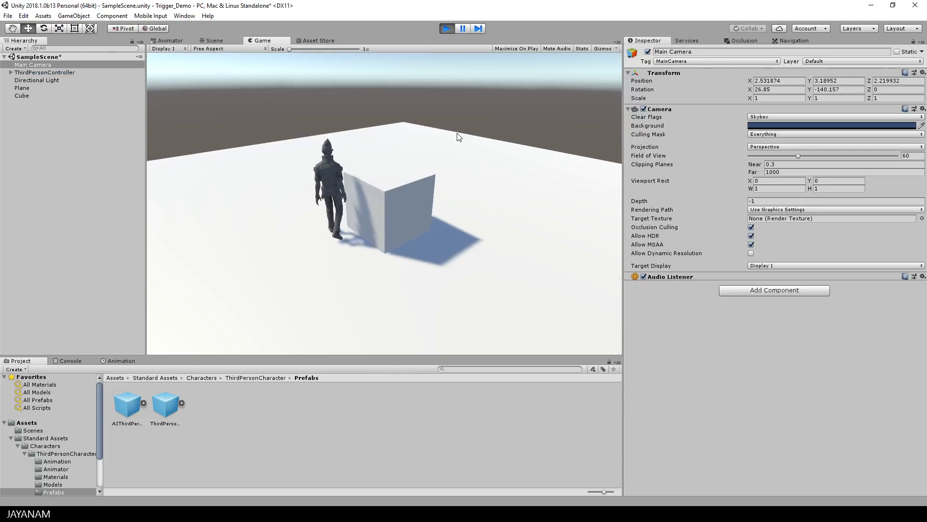
{"action": "key", "text": "d"}
{"action": "key", "text": "d"}
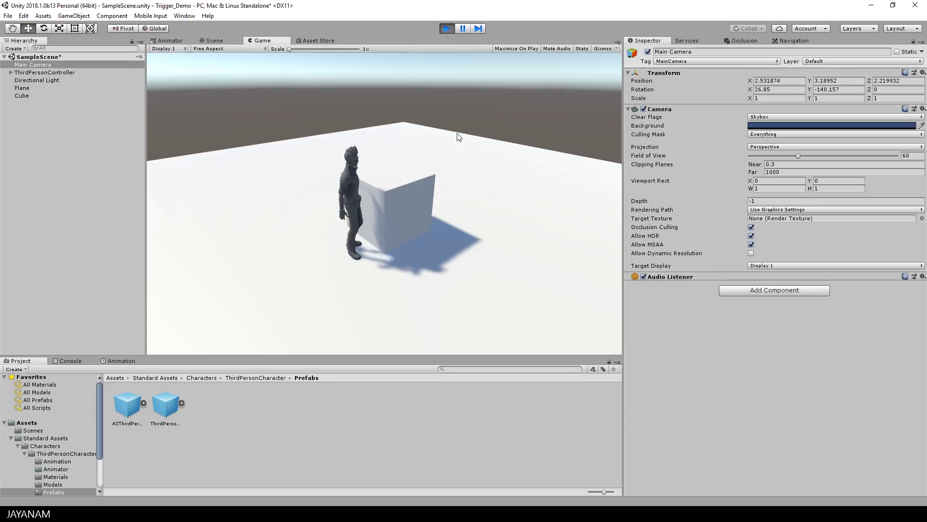
{"action": "key", "text": "s"}
{"action": "key", "text": "w"}
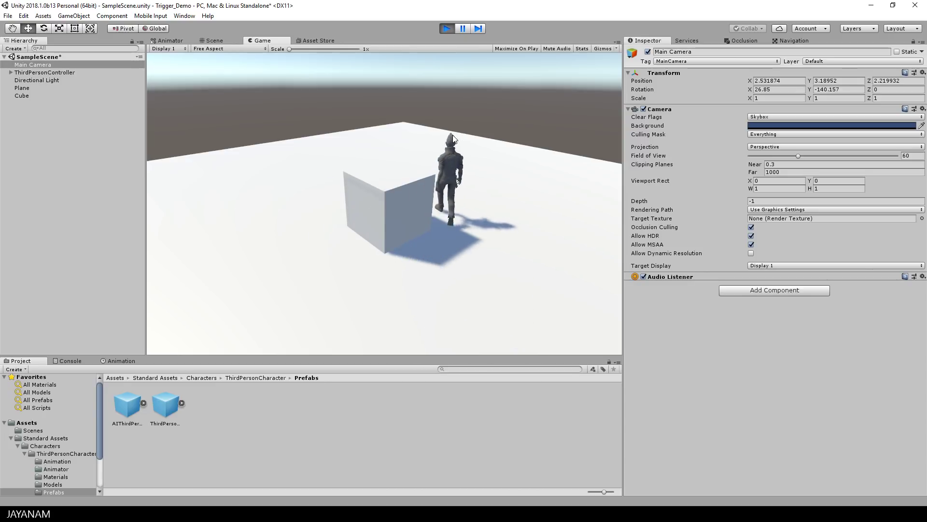
{"action": "key", "text": "w"}
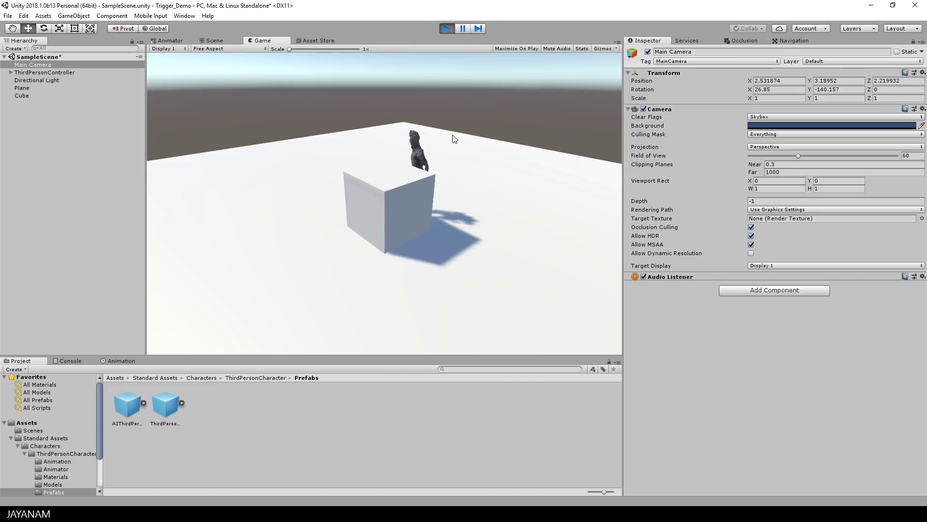
{"action": "key", "text": "s"}
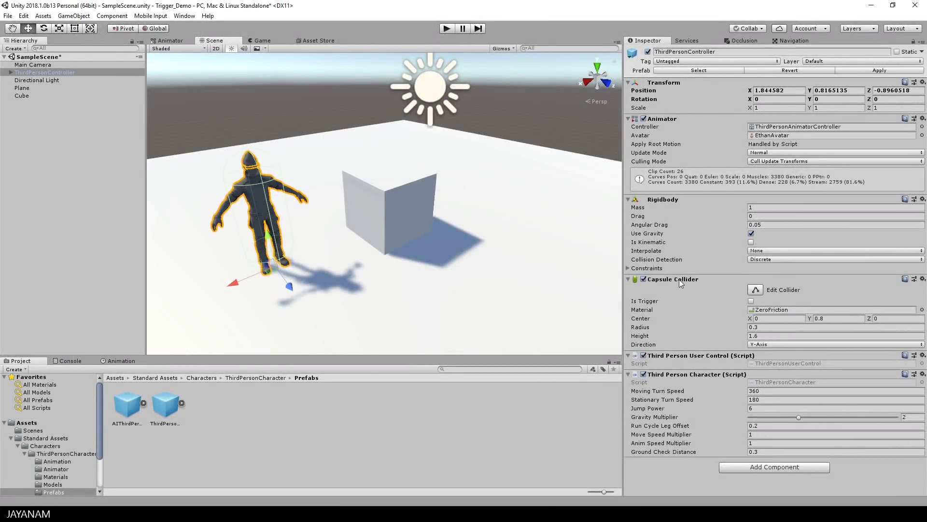
{"action": "left_click", "coordinate": [401, 203]}
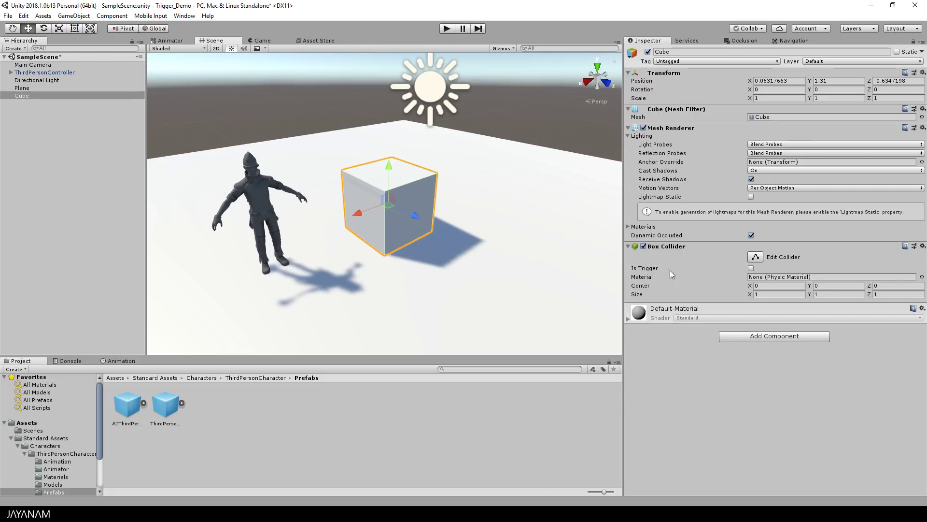
- Switch on Is Trigger in the Cube's Box Collider
{"action": "left_click", "coordinate": [751, 269]}
- Flatten the cube into a thin slab, stretch its collider up to size Y 17.38, and tick Is Trigger
{"action": "left_click", "coordinate": [74, 29]}
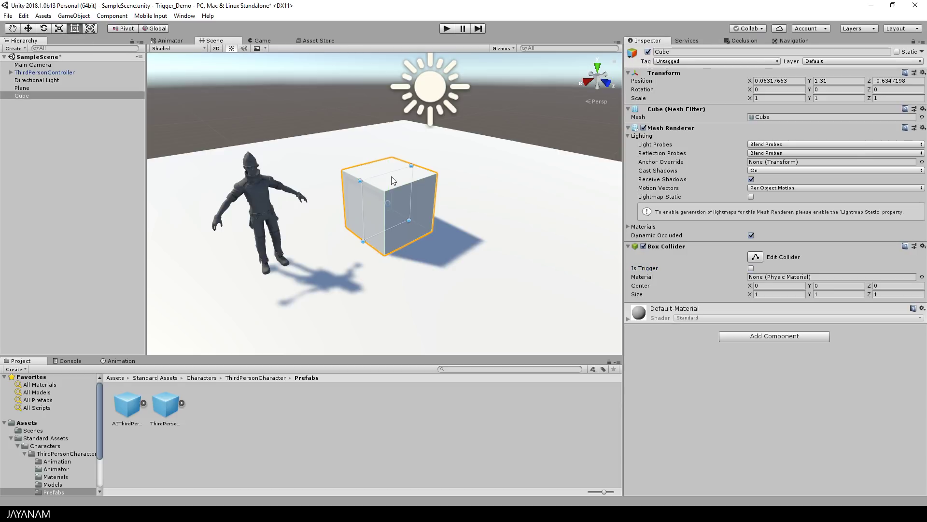
{"action": "left_click_drag", "start_coordinate": [392, 173], "coordinate": [388, 229]}
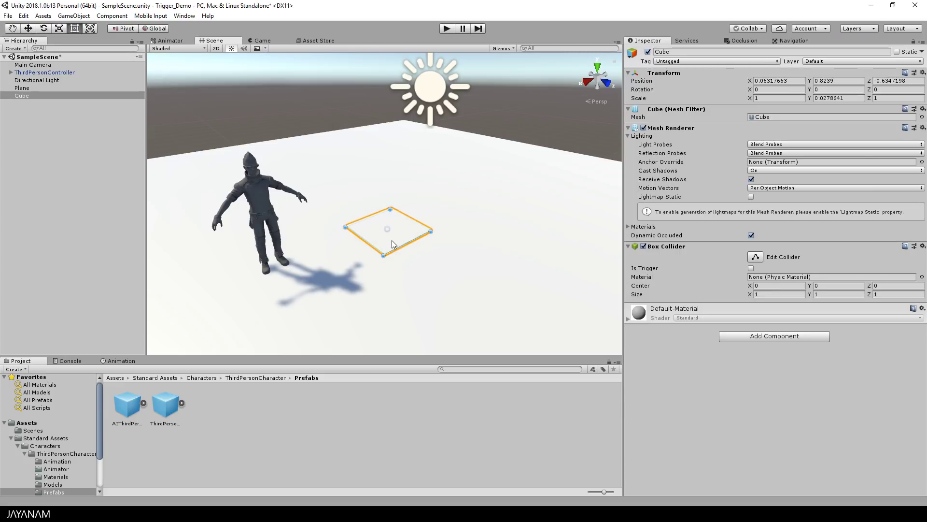
{"action": "left_click", "coordinate": [756, 257]}
{"action": "left_click_drag", "start_coordinate": [389, 224], "coordinate": [392, 207]}
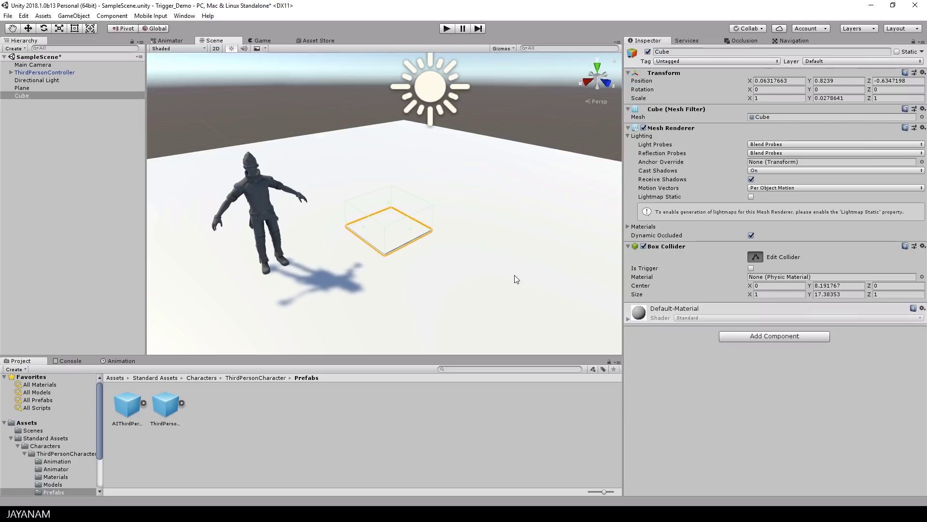
{"action": "left_click", "coordinate": [756, 257]}
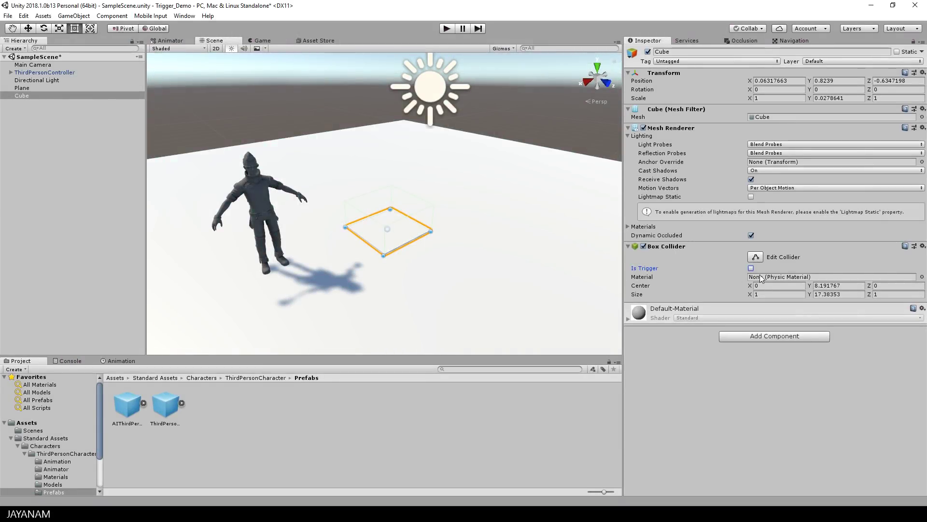
{"action": "left_click", "coordinate": [751, 268]}
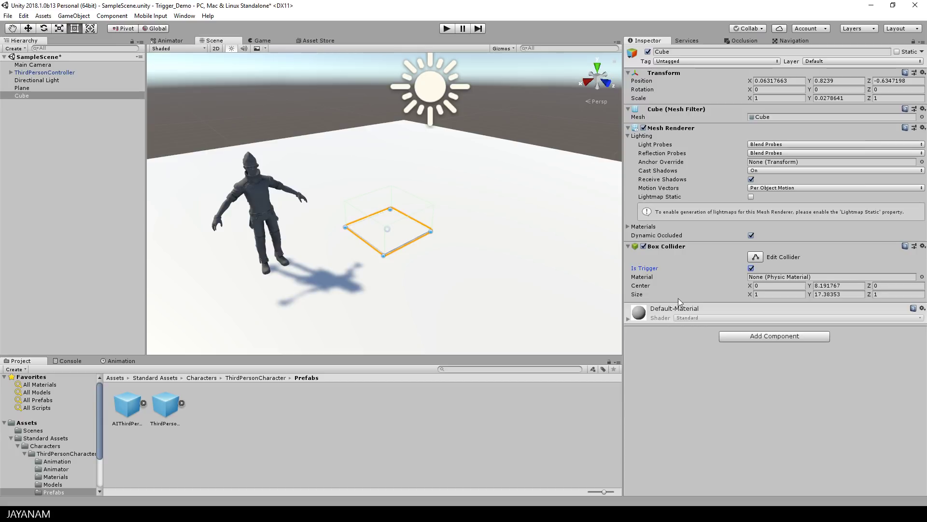
{"action": "left_click", "coordinate": [447, 29]}
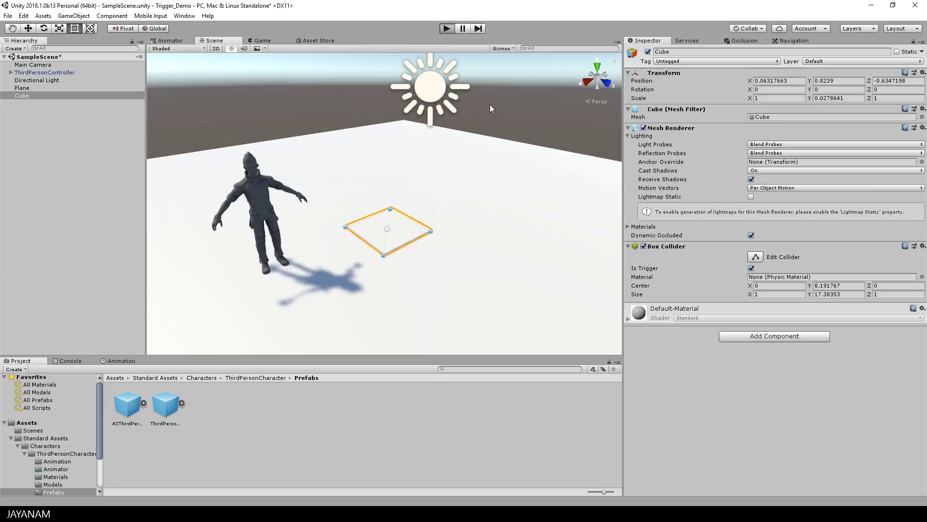
- Walk the character onto the flat trigger platform and back off, then stop Play mode
{"action": "key", "text": "d"}
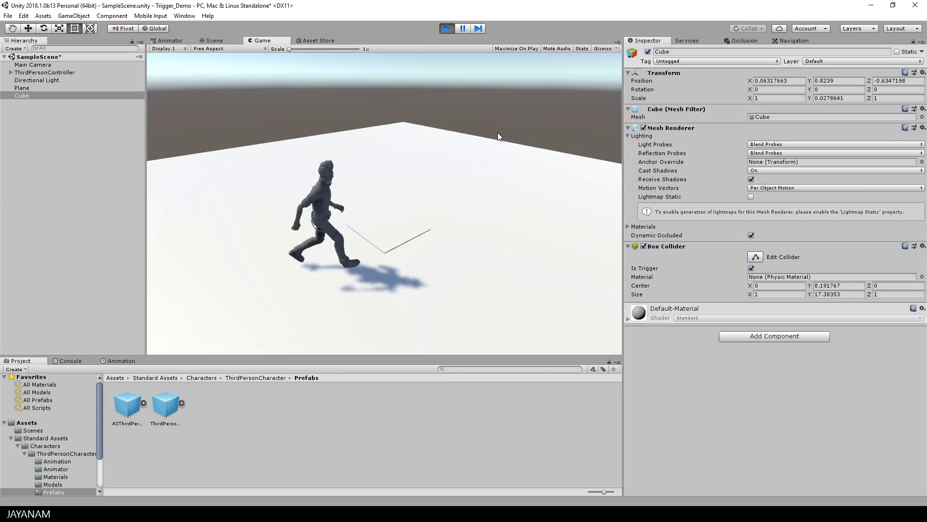
{"action": "key", "text": "w"}
{"action": "key", "text": "a"}
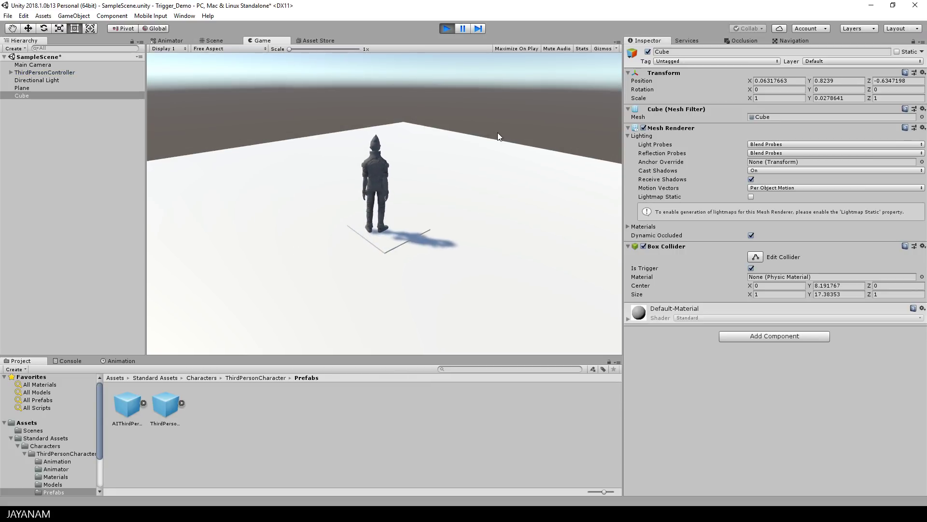
{"action": "key", "text": "w"}
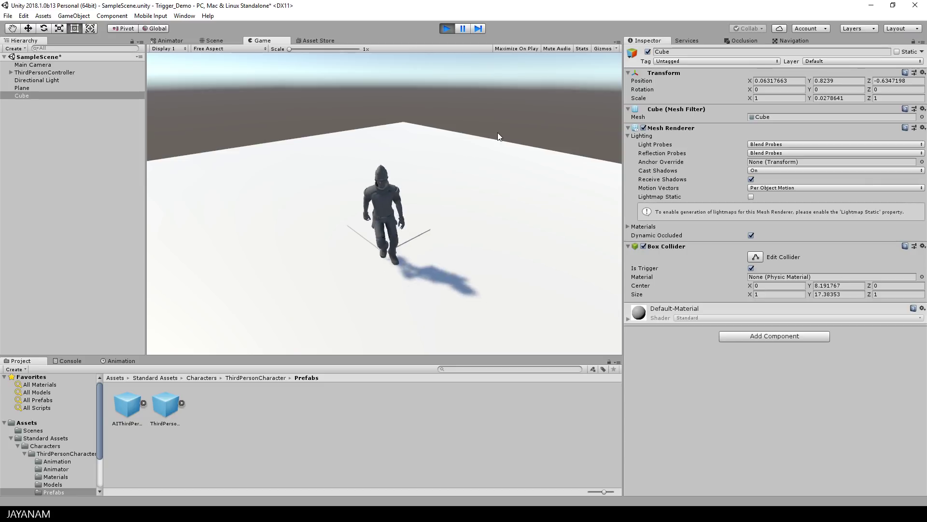
{"action": "key", "text": "a"}
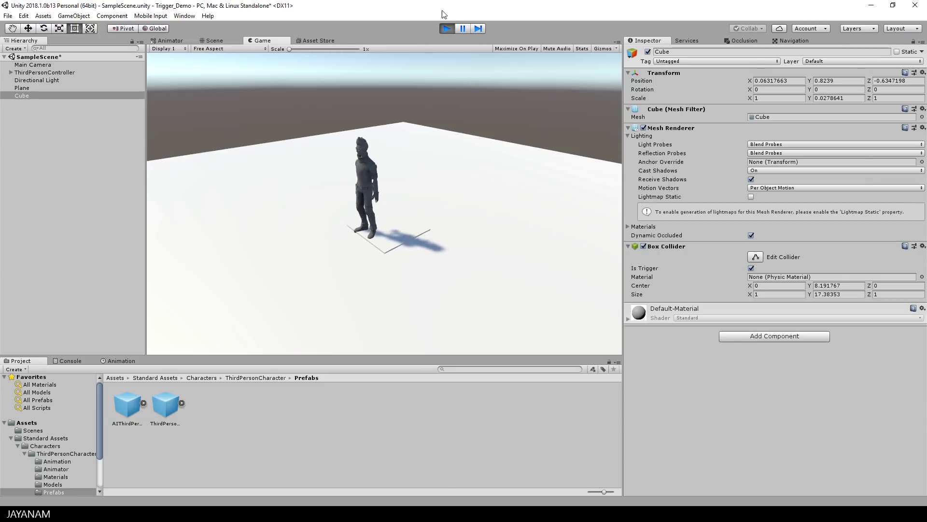
{"action": "left_click", "coordinate": [446, 29]}
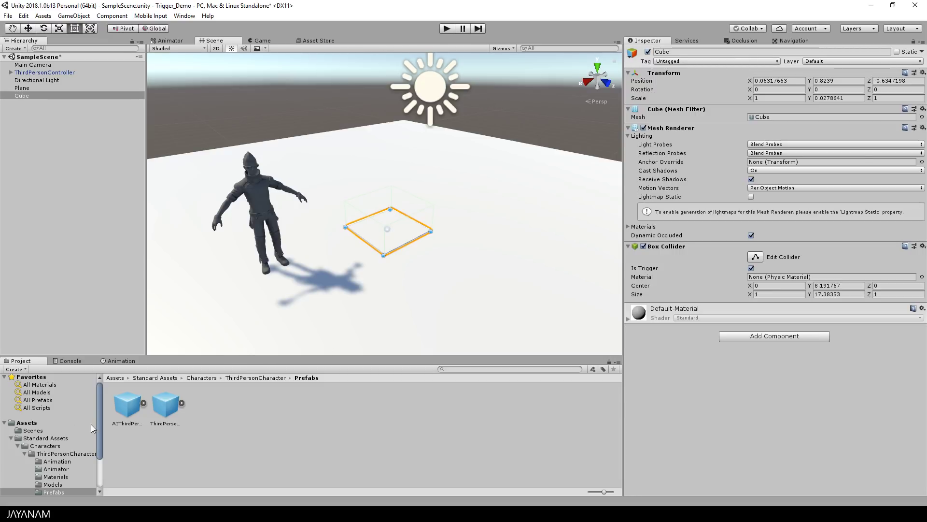
- Create a new folder named Scripts in Assets
{"action": "left_click", "coordinate": [12, 440]}
{"action": "left_click", "coordinate": [11, 439]}
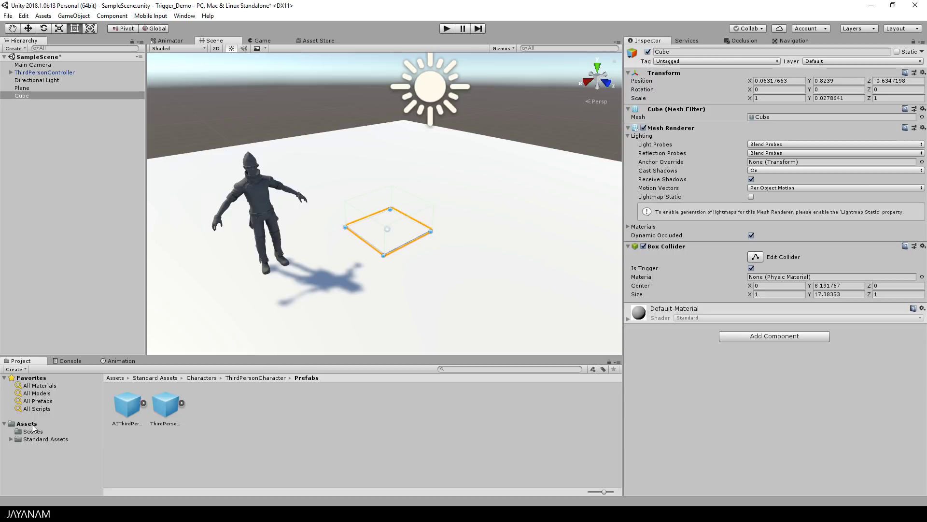
{"action": "left_click", "coordinate": [27, 423]}
{"action": "right_click", "coordinate": [27, 424]}
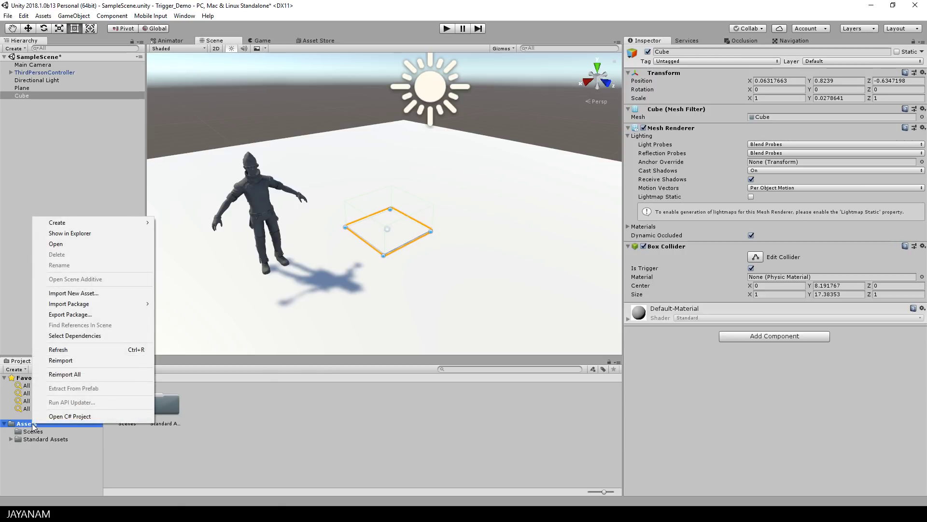
{"action": "mouse_move", "coordinate": [82, 225]}
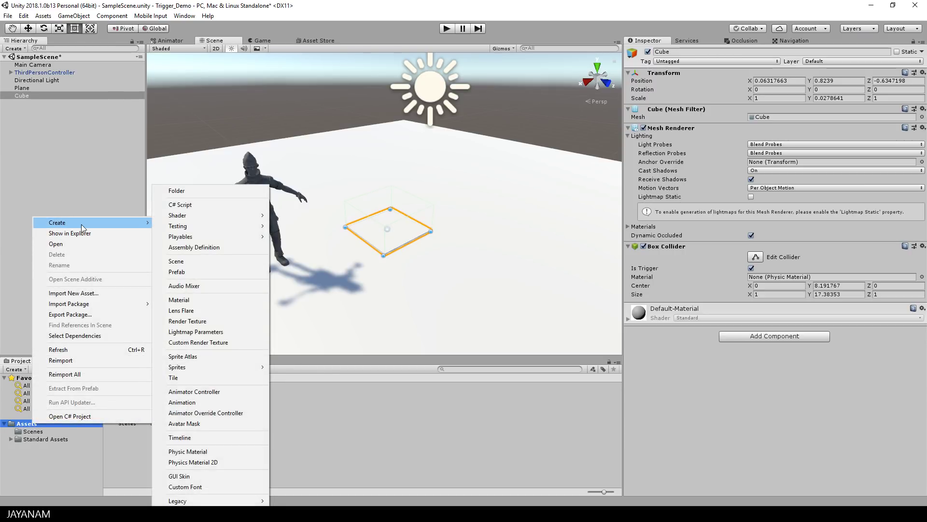
{"action": "left_click", "coordinate": [185, 190]}
{"action": "type", "text": "S"}
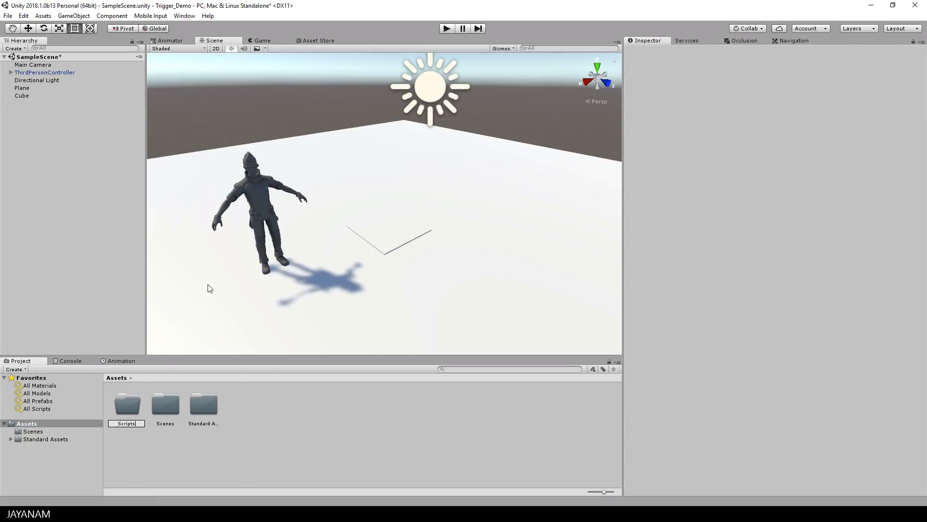
{"action": "type", "text": "cripts"}
{"action": "key", "text": "Return"}
- Create a C# script named TriggerTest inside the Scripts folder
{"action": "double_click", "coordinate": [164, 407]}
{"action": "right_click", "coordinate": [205, 408]}
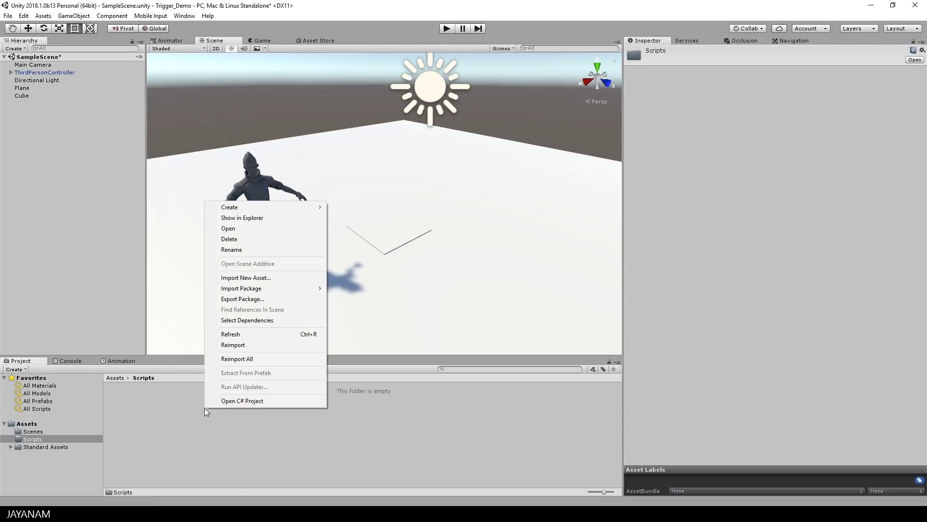
{"action": "mouse_move", "coordinate": [249, 206]}
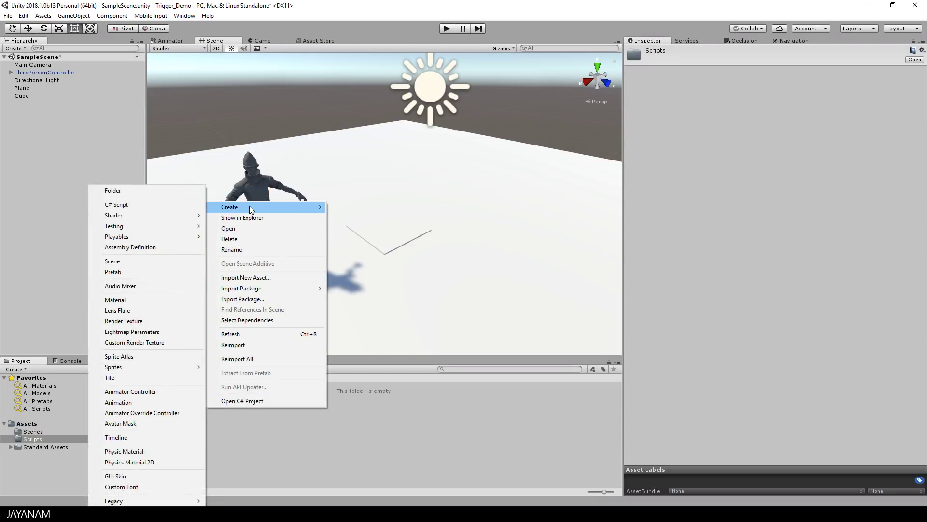
{"action": "left_click", "coordinate": [139, 205]}
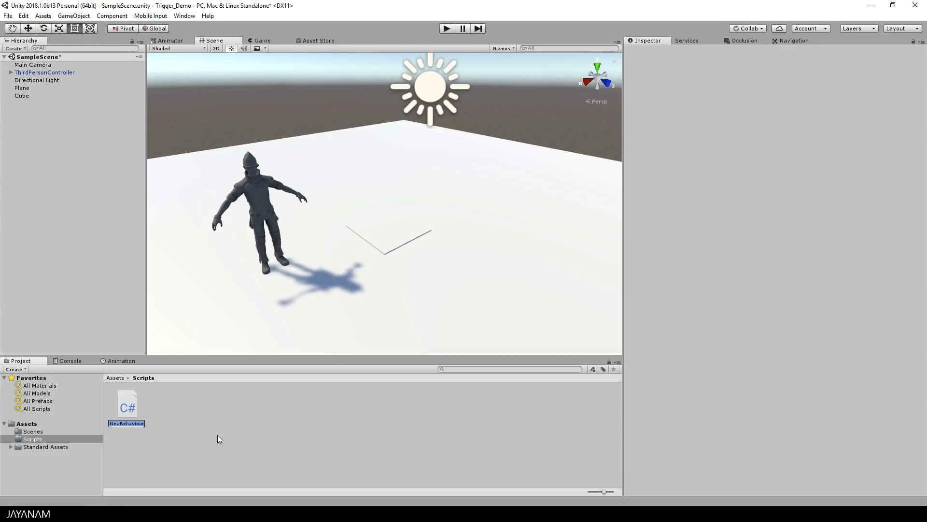
{"action": "type", "text": "TriggerTest"}
{"action": "key", "text": "Return"}
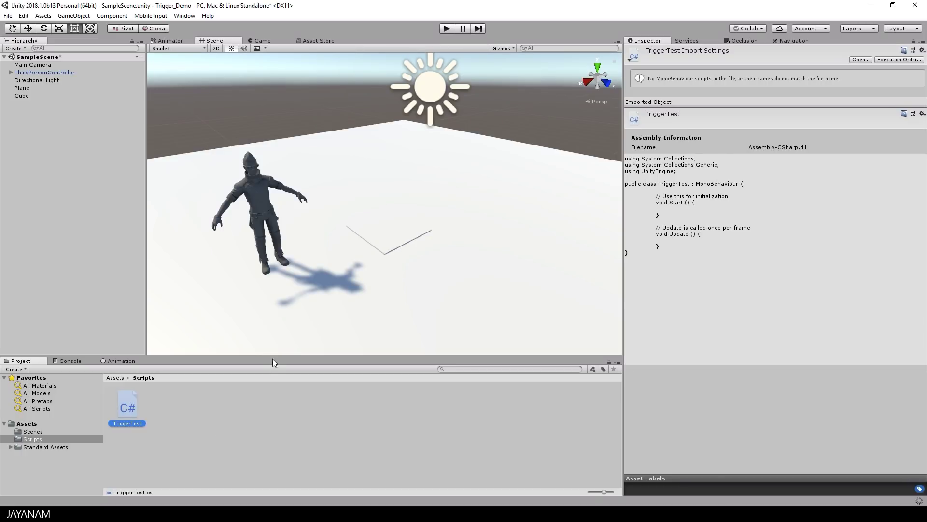
- Drag TriggerTest onto the selected Cube's Inspector and open the script in Visual Studio
{"action": "left_click", "coordinate": [394, 237]}
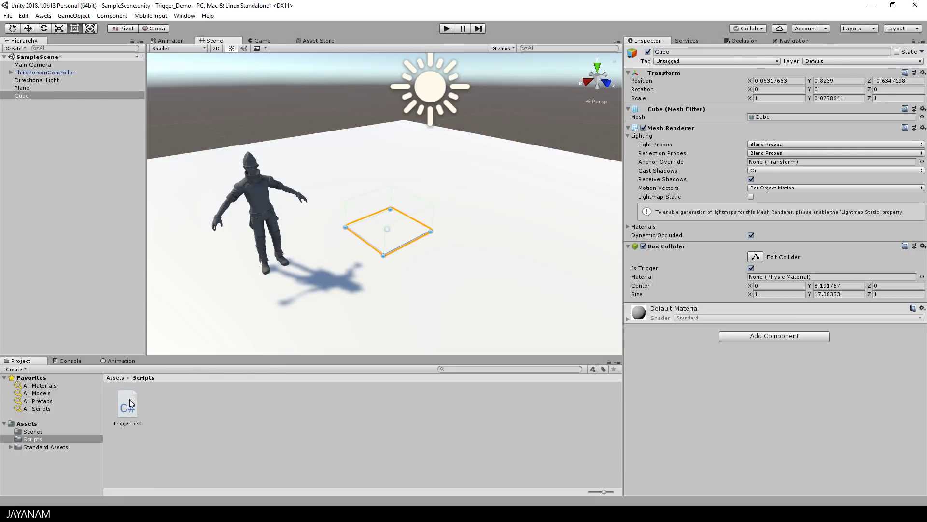
{"action": "left_click_drag", "start_coordinate": [130, 399], "coordinate": [690, 245]}
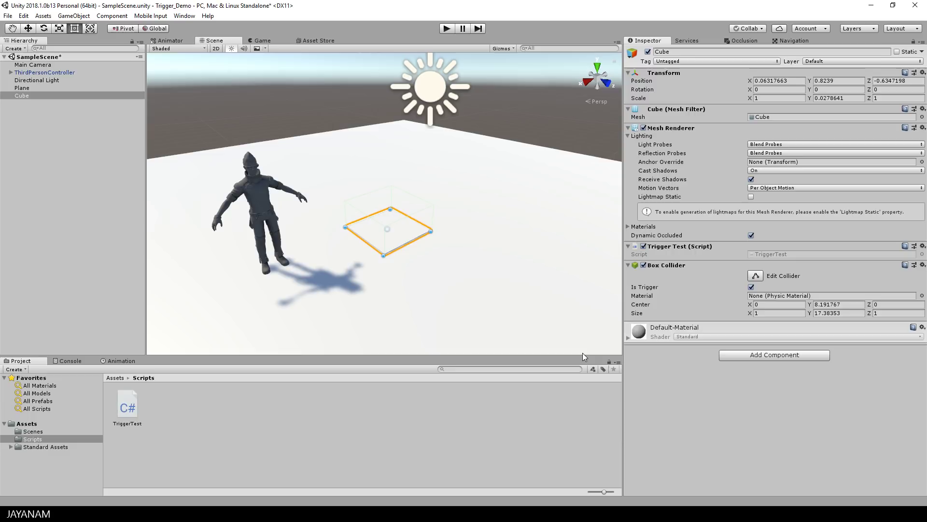
{"action": "double_click", "coordinate": [772, 253]}
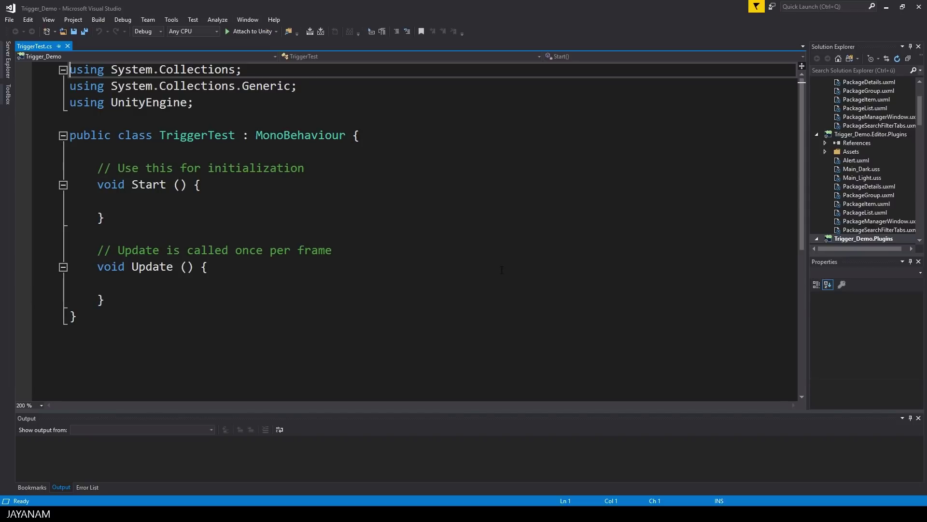
- Place the cursor after the closing brace of Update() in the empty TriggerTest template
{"action": "left_click", "coordinate": [136, 300]}
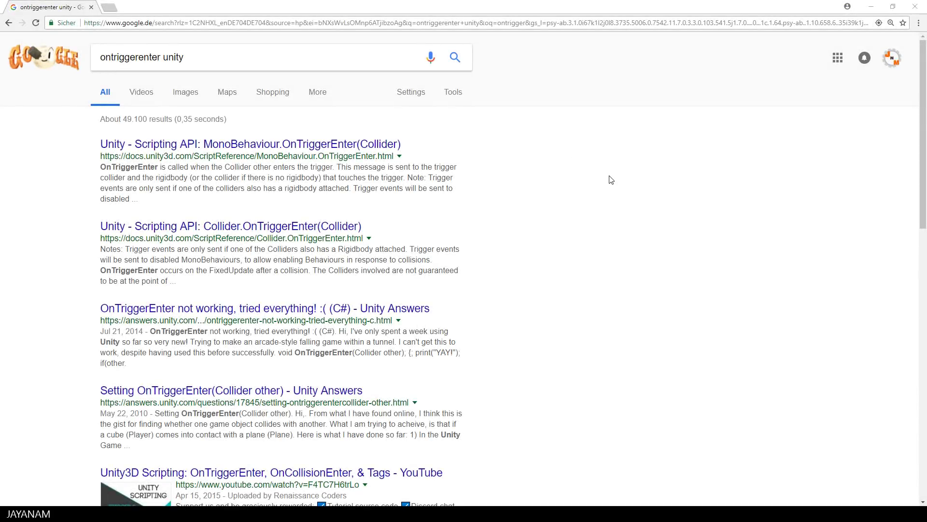
- Open Unity's MonoBehaviour.OnTriggerEnter reference page and select its example OnTriggerEnter method
{"action": "left_click", "coordinate": [273, 146]}
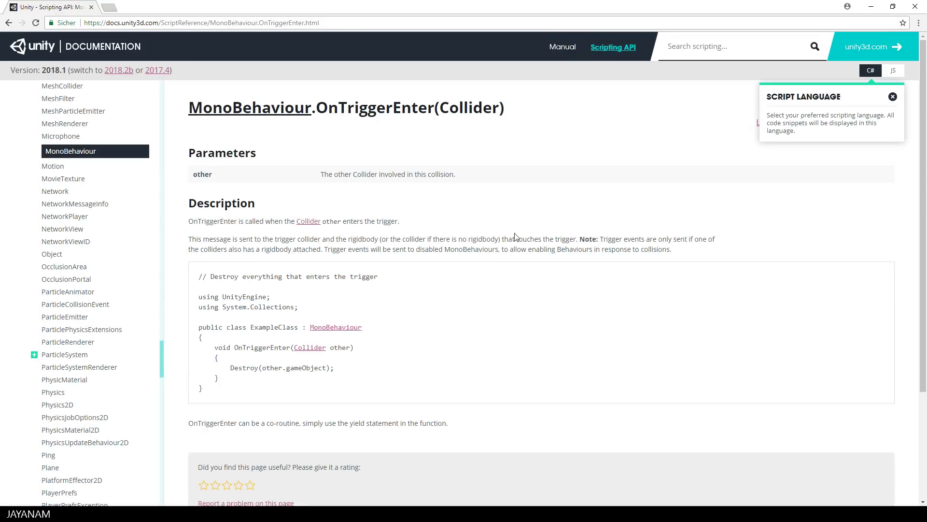
{"action": "left_click_drag", "start_coordinate": [229, 379], "coordinate": [200, 350]}
{"action": "key", "text": "ctrl+c"}
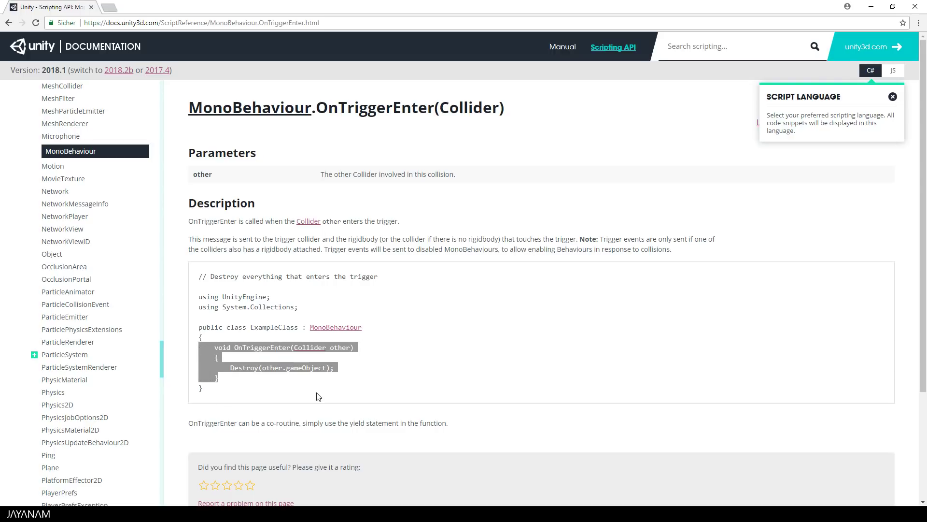
- Paste the OnTriggerEnter method below Update, delete its Destroy line, and save
{"action": "key", "text": "alt+Tab"}
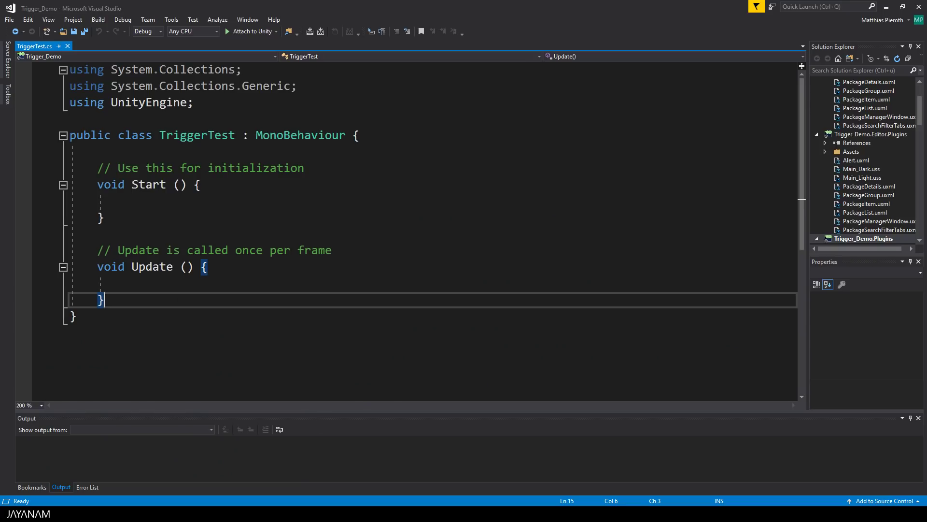
{"action": "key", "text": "Return"}
{"action": "key", "text": "Return"}
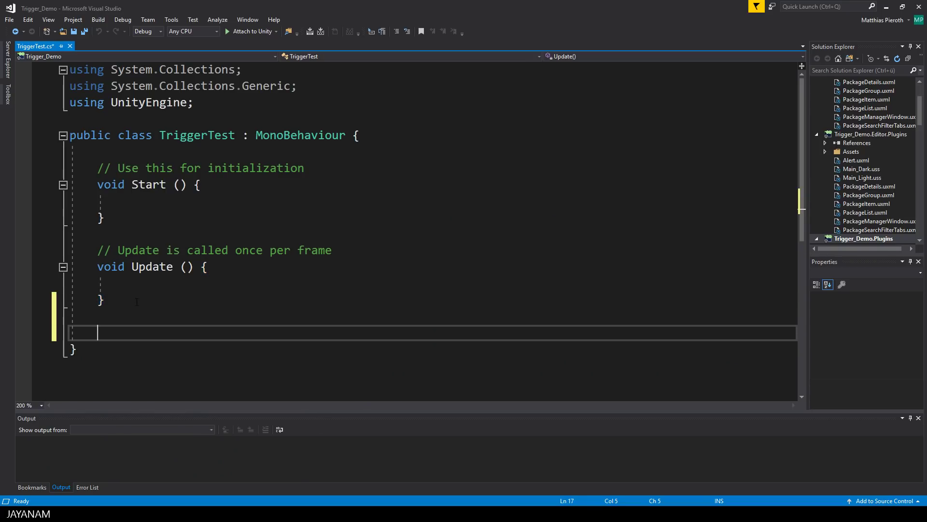
{"action": "key", "text": "ctrl+v"}
{"action": "scroll", "coordinate": [137, 302], "scroll_direction": "down", "scroll_amount": 2}
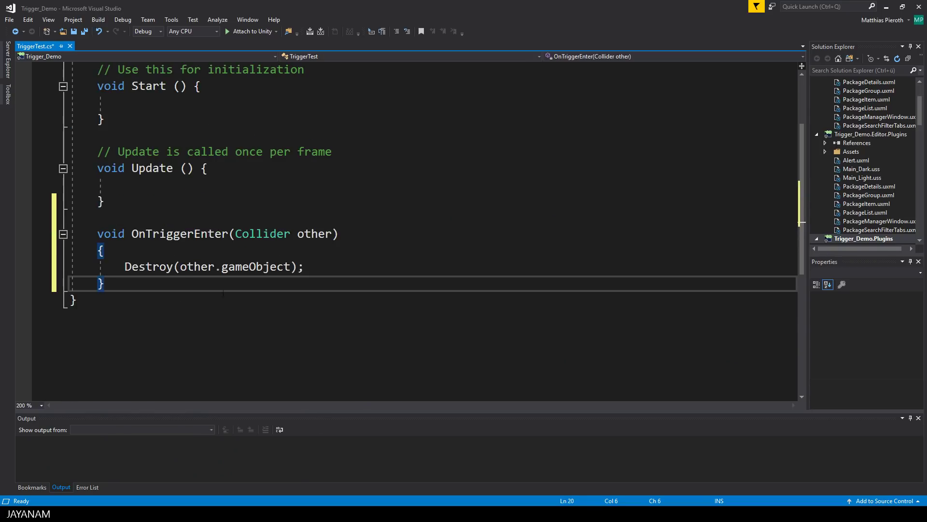
{"action": "left_click_drag", "start_coordinate": [329, 268], "coordinate": [124, 267]}
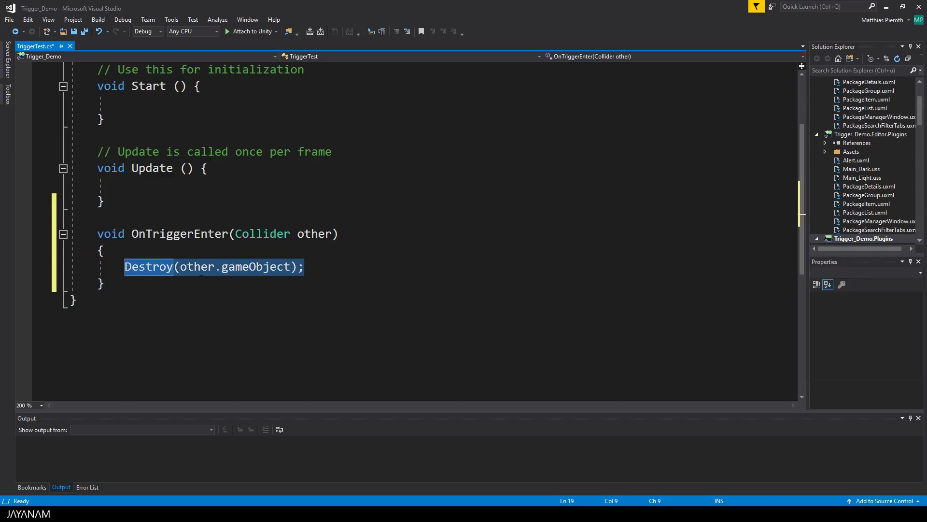
{"action": "key", "text": "Delete"}
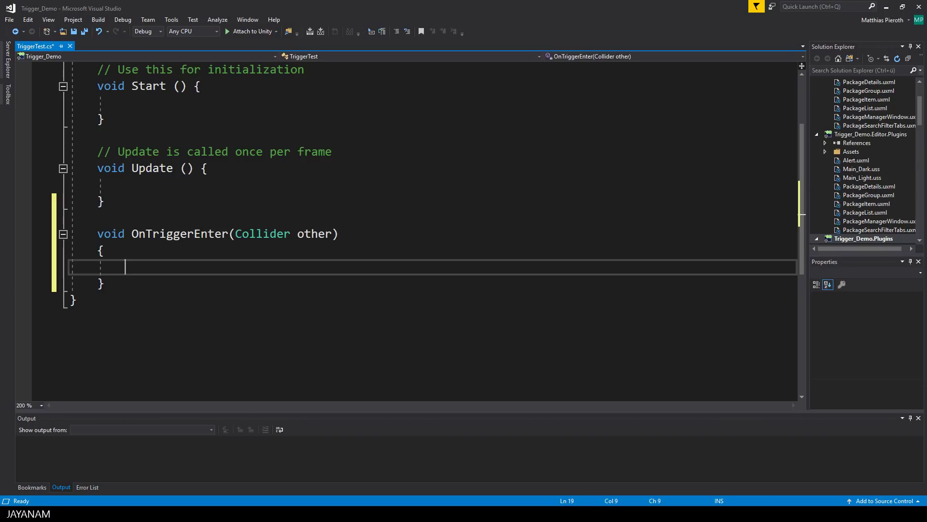
{"action": "key", "text": "ctrl+s"}
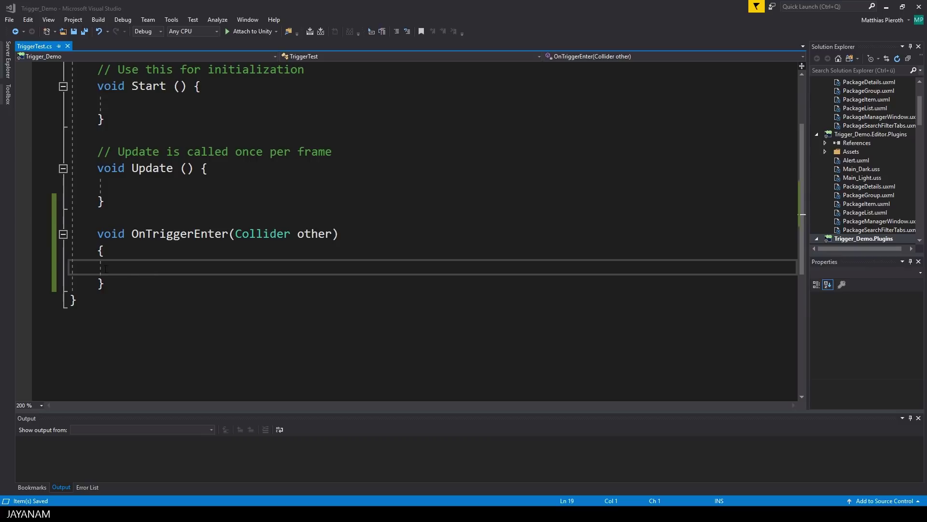
- Fill OnTriggerEnter with 'Renderer render = GetComponent<Renderer>();' and 'render.material.color = Color.green;', then save
{"action": "key", "text": "Tab"}
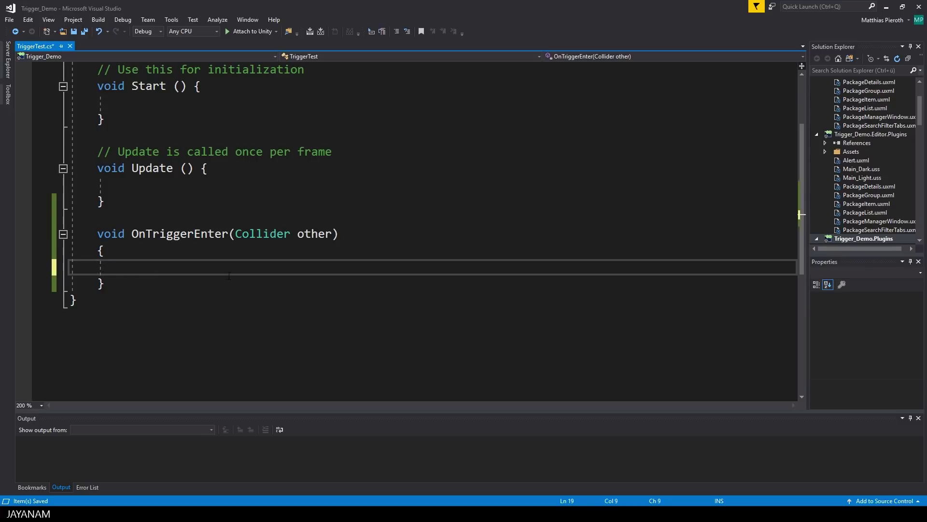
{"action": "type", "text": "Renderer render = "}
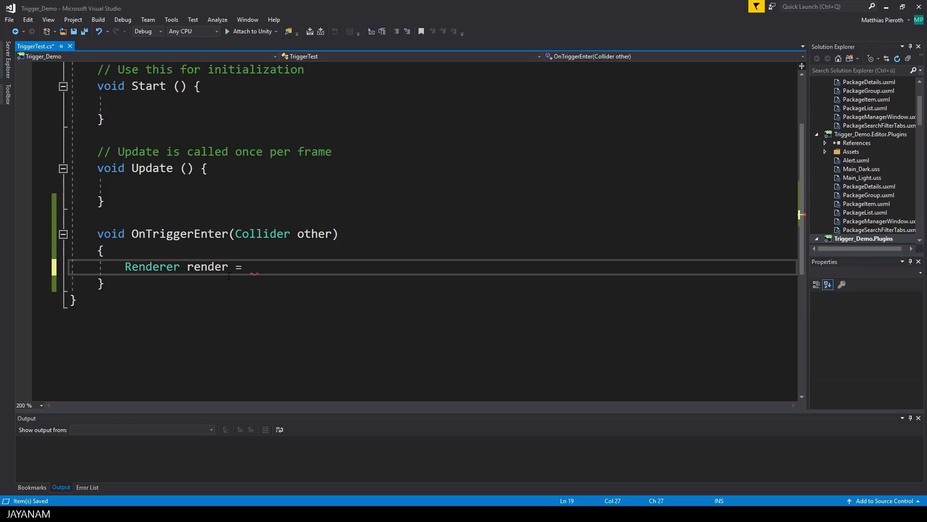
{"action": "type", "text": "GetComponent<Renderer"}
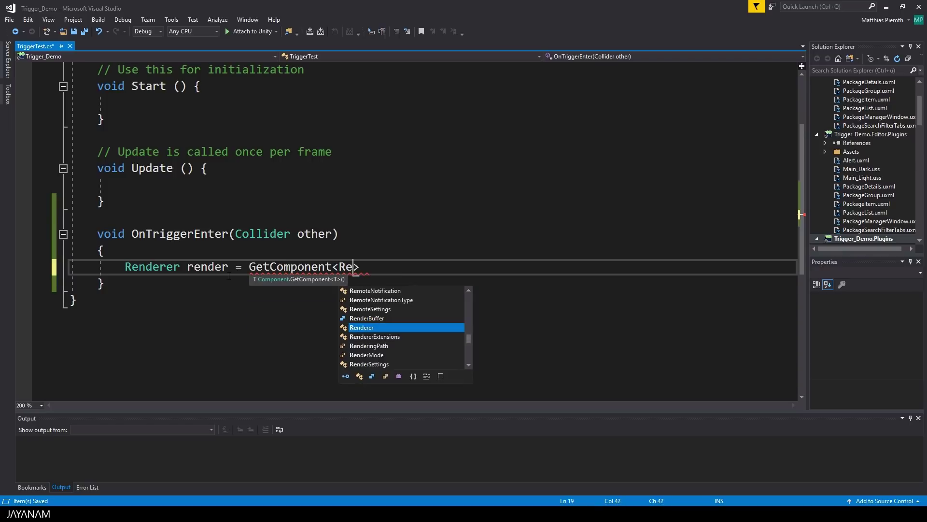
{"action": "type", "text": ">();"}
{"action": "key", "text": "Return"}
{"action": "type", "text": "re"}
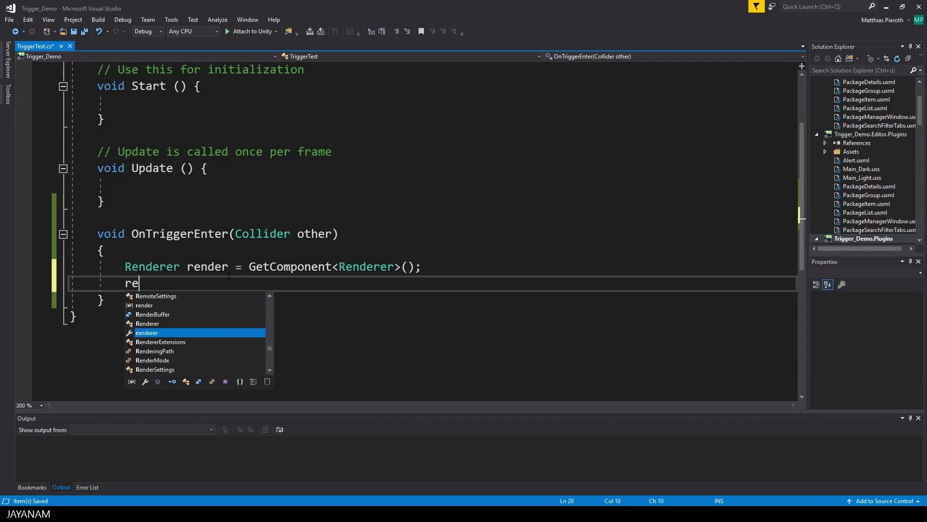
{"action": "type", "text": "nder.mat"}
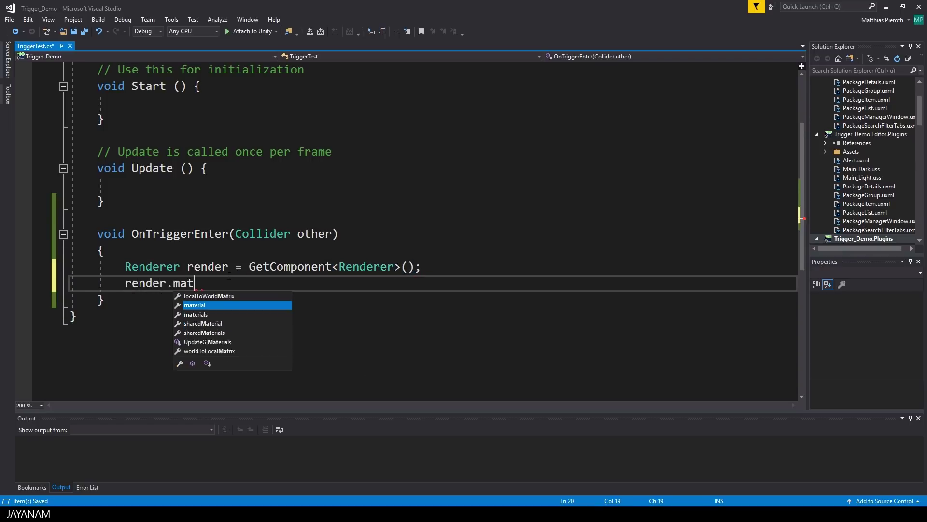
{"action": "type", "text": "erial.color = "}
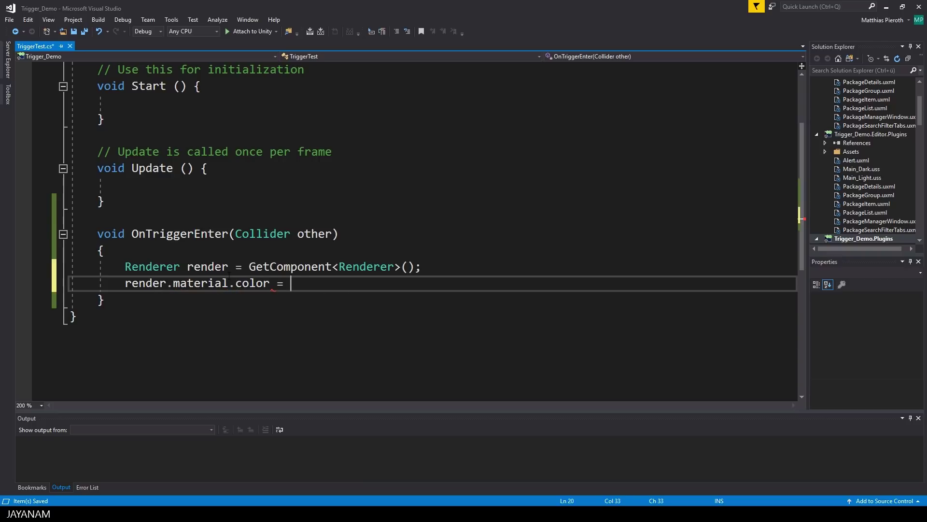
{"action": "type", "text": "Color.green;"}
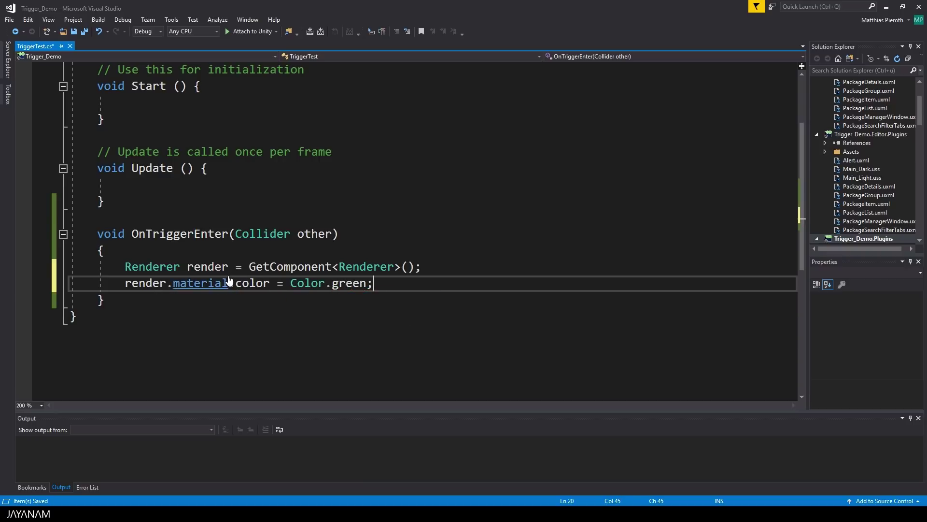
{"action": "key", "text": "ctrl+s"}
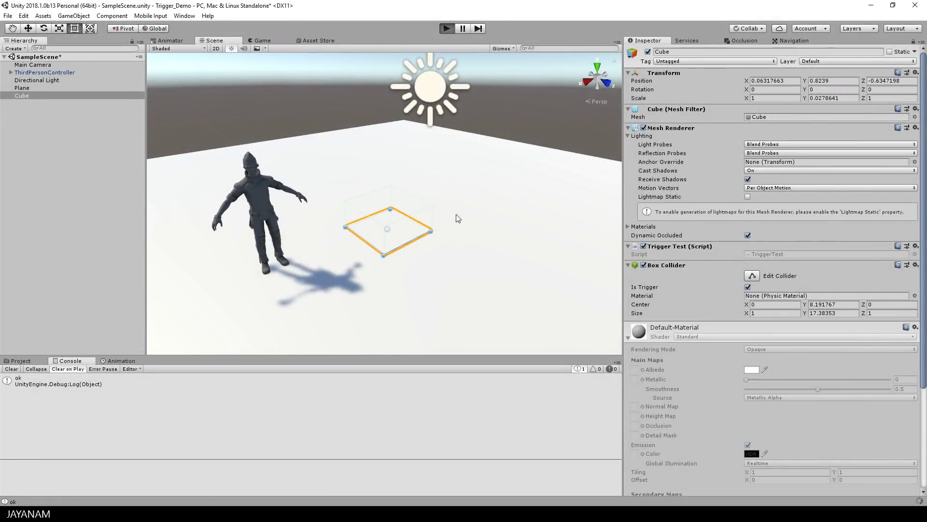
- Play the scene, walk the character onto the Cube to see it turn green, then stop
{"action": "key", "text": "ctrl+p"}
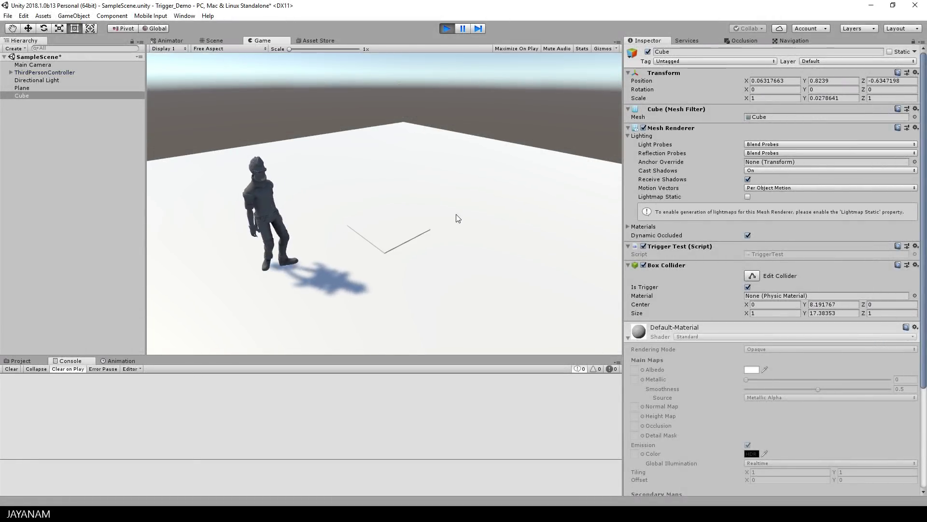
{"action": "key", "text": "w"}
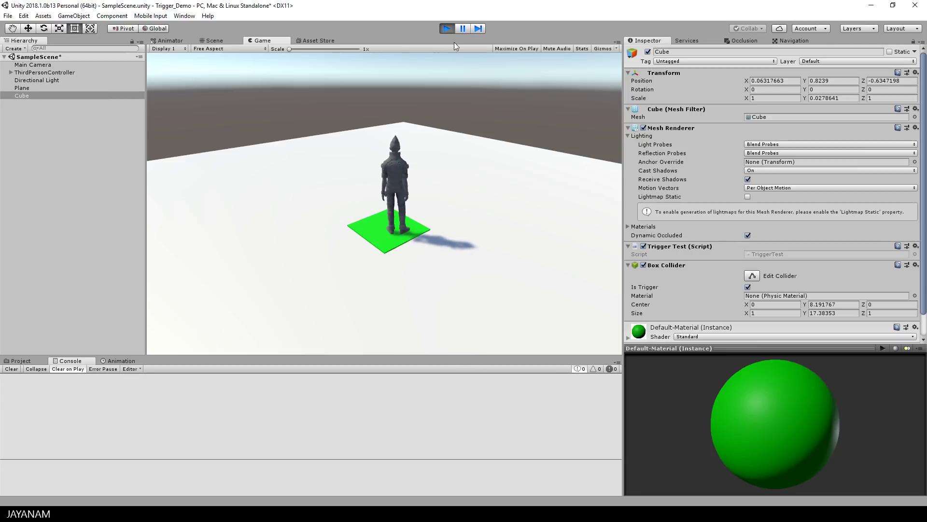
{"action": "left_click", "coordinate": [447, 29]}
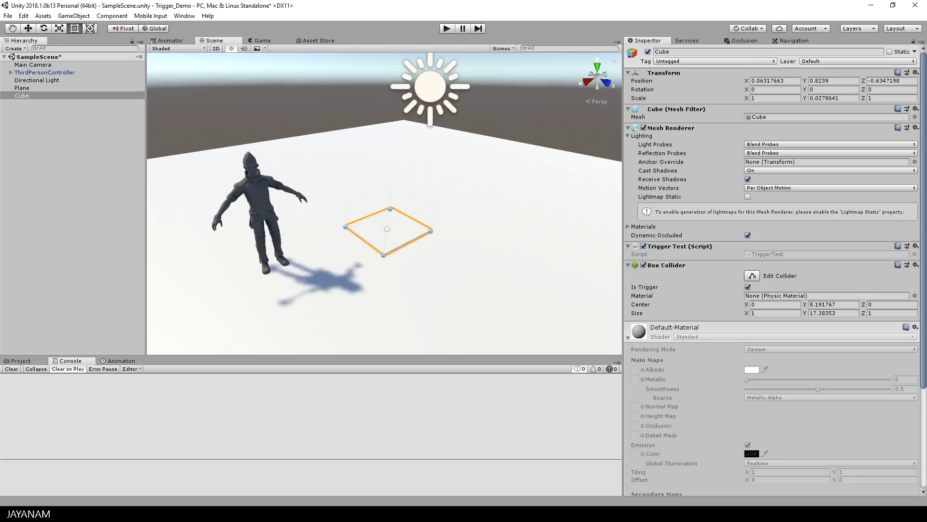
- Declare 'private Color m_oldColor = Color.white;' above OnTriggerEnter
{"action": "key", "text": "alt+Tab"}
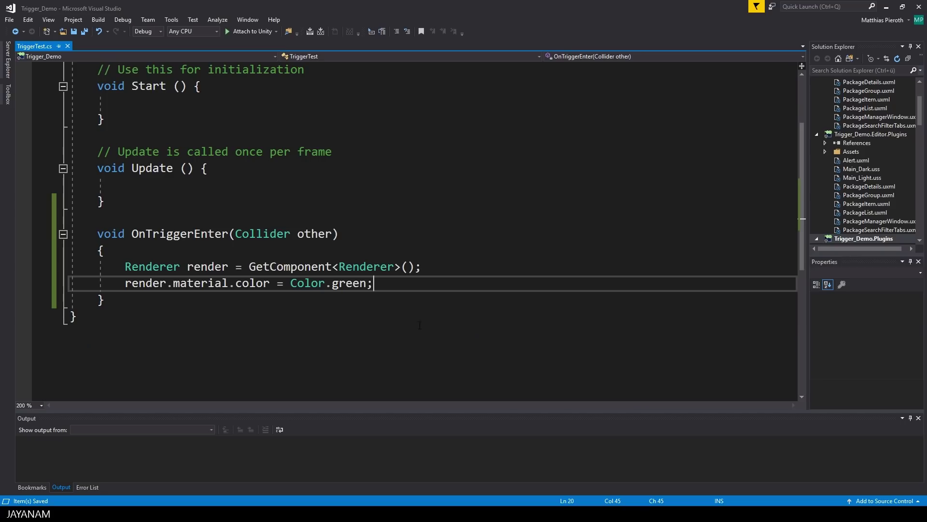
{"action": "left_click", "coordinate": [94, 212]}
{"action": "key", "text": "Return"}
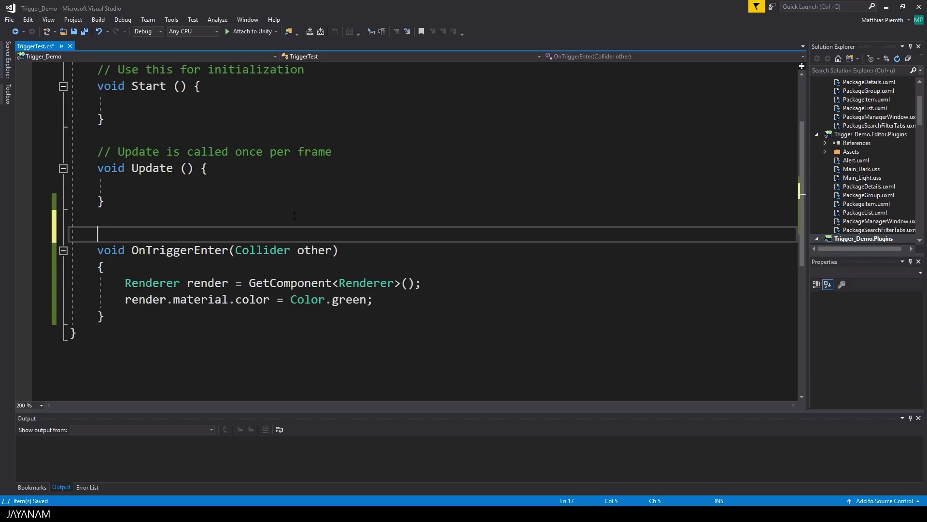
{"action": "type", "text": "private Color "}
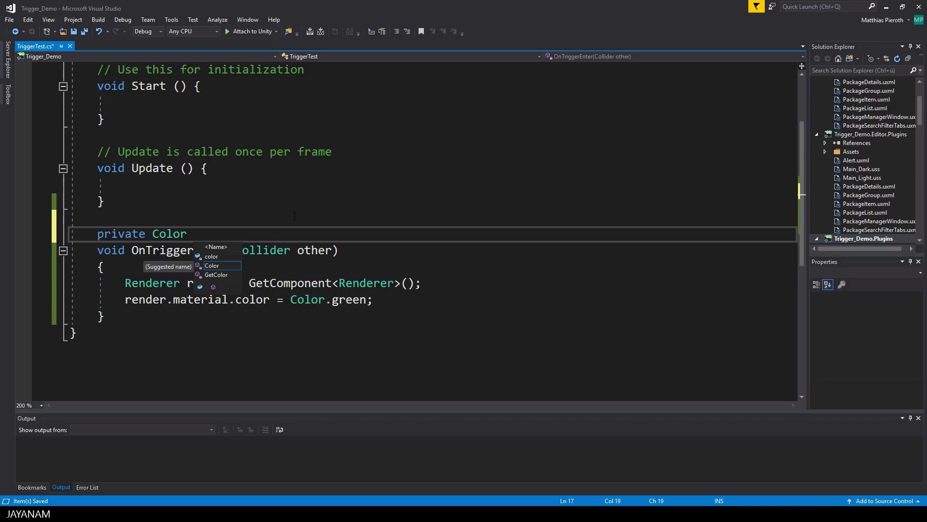
{"action": "type", "text": "m_old"}
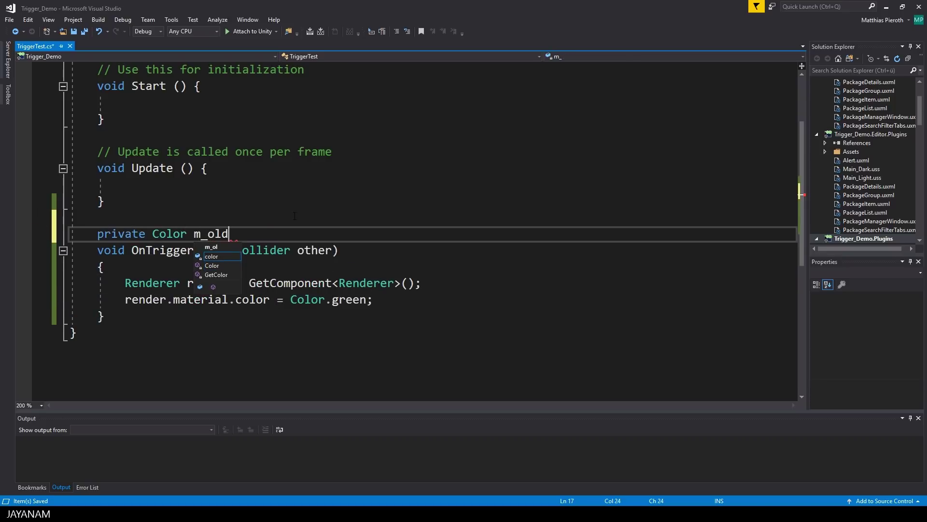
{"action": "type", "text": "Color = Color."}
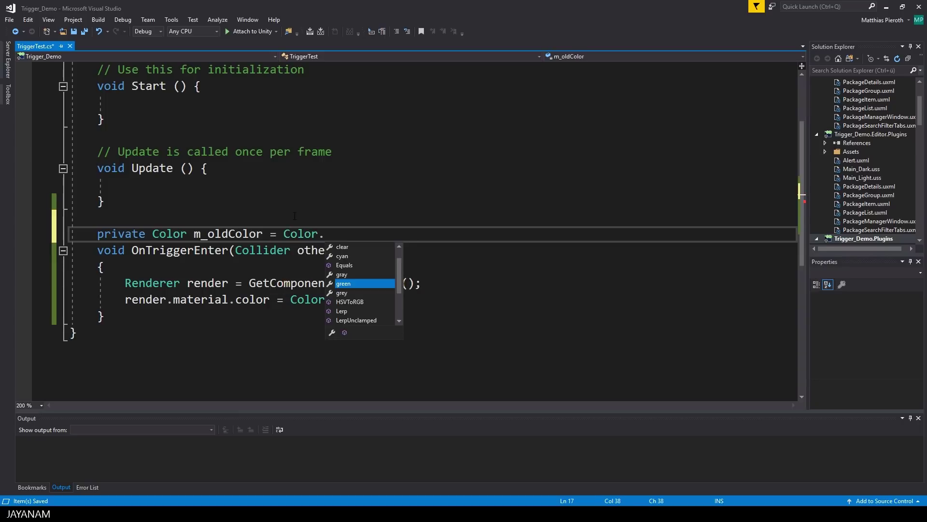
{"action": "type", "text": "white;"}
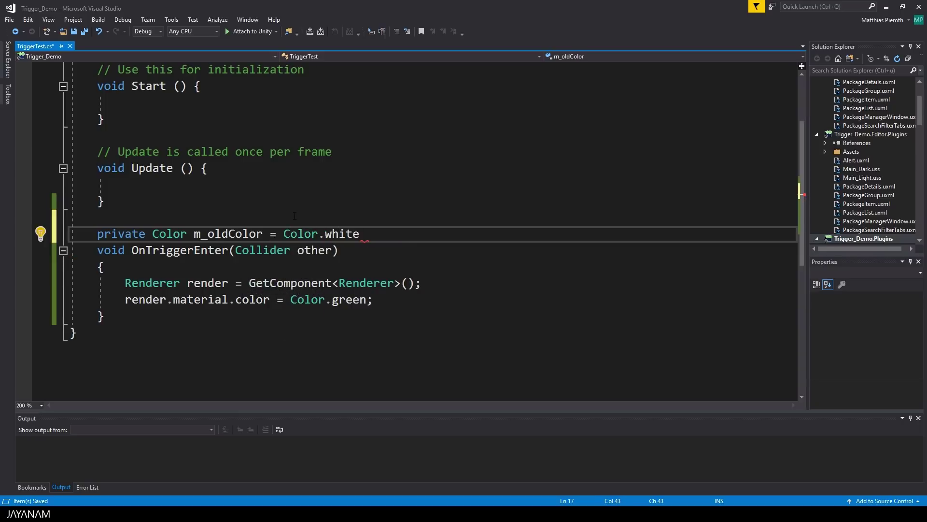
{"action": "key", "text": "Return"}
- Add 'm_oldColor = render.material.color;' below the Renderer line and save the script
{"action": "key", "text": "Down"}
{"action": "key", "text": "Down"}
{"action": "key", "text": "Down"}
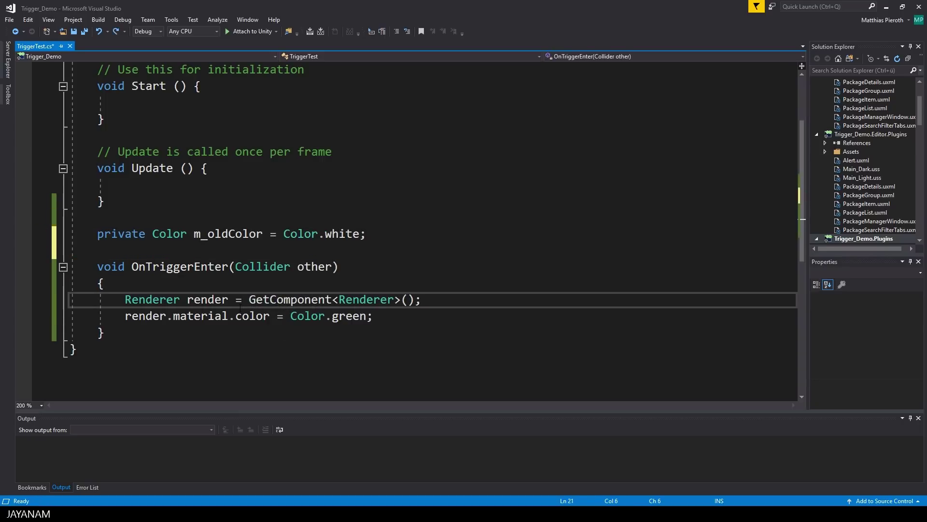
{"action": "key", "text": "Return"}
{"action": "key", "text": "Return"}
{"action": "type", "text": "ren"}
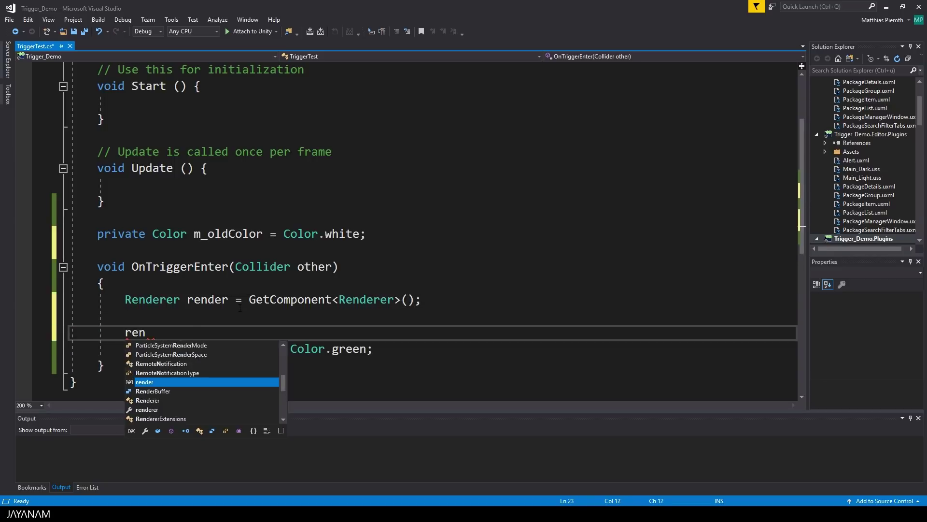
{"action": "type", "text": "der.material.color;"}
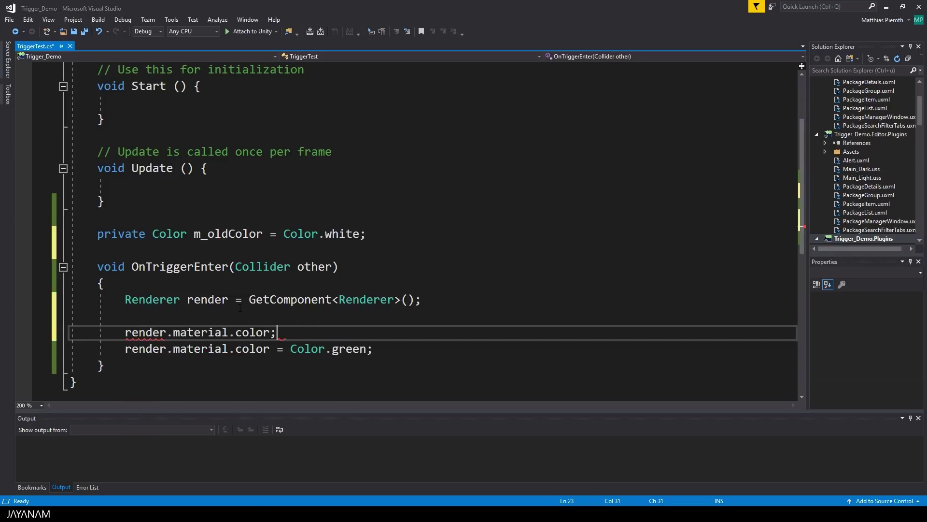
{"action": "key", "text": "Home"}
{"action": "type", "text": "m_oldColor ="}
{"action": "key", "text": "End"}
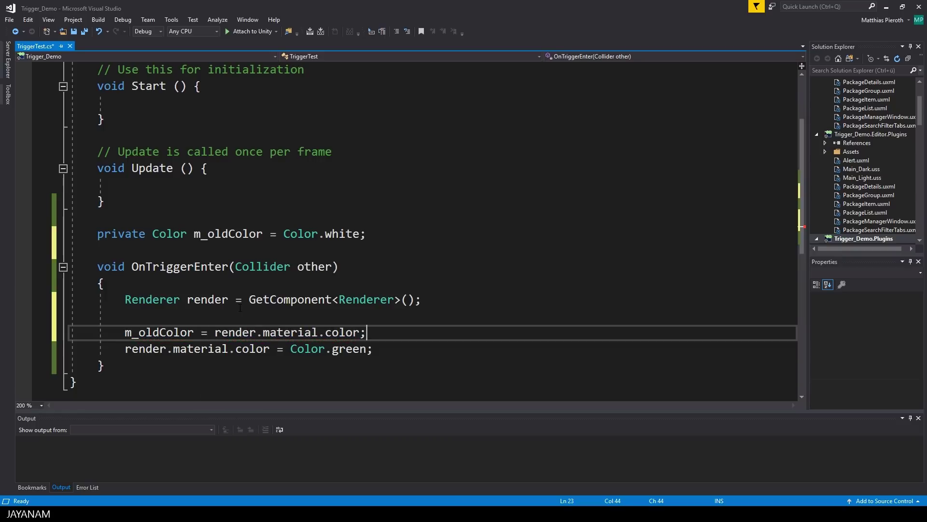
{"action": "key", "text": "ctrl+s"}
{"action": "key", "text": "Down"}
{"action": "key", "text": "Down"}
{"action": "key", "text": "Return"}
{"action": "key", "text": "Return"}
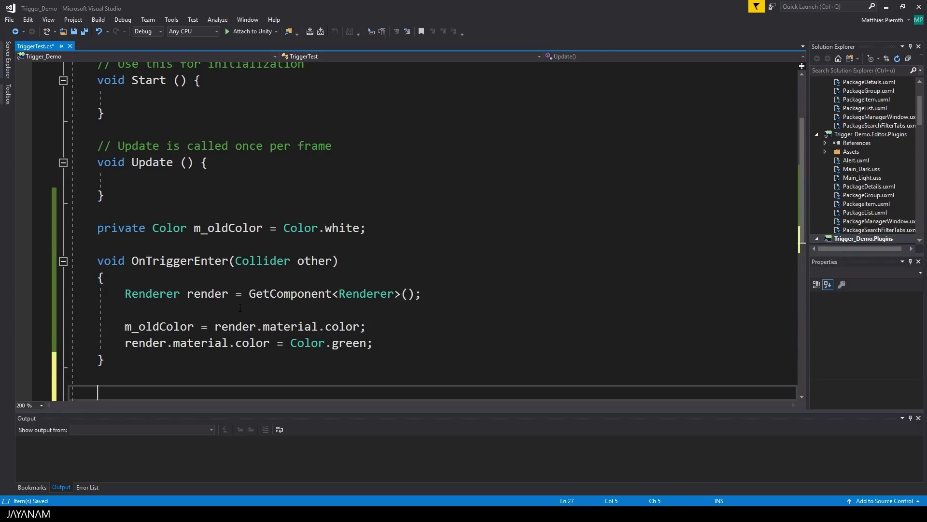
- Copy the OnTriggerEnter signature below the method, rename it OnTriggerExit, and open its body
{"action": "scroll", "coordinate": [308, 250], "scroll_direction": "down", "scroll_amount": 1}
{"action": "left_click_drag", "start_coordinate": [339, 211], "coordinate": [97, 211]}
{"action": "key", "text": "ctrl+c"}
{"action": "left_click", "coordinate": [212, 328]}
{"action": "key", "text": "Return"}
{"action": "key", "text": "ctrl+v"}
{"action": "left_click", "coordinate": [228, 342]}
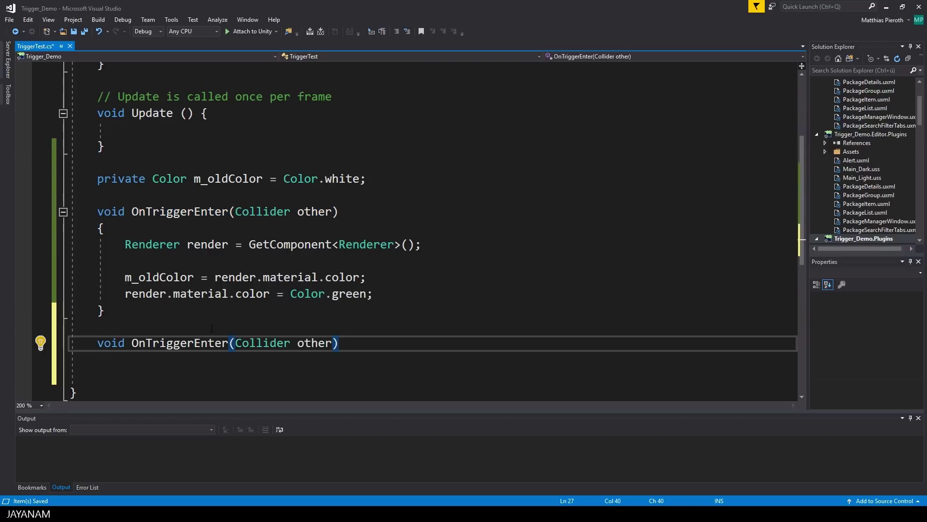
{"action": "key", "text": "BackSpace"}
{"action": "key", "text": "BackSpace"}
{"action": "key", "text": "BackSpace"}
{"action": "key", "text": "BackSpace"}
{"action": "type", "text": "xit"}
{"action": "key", "text": "End"}
{"action": "key", "text": "Return"}
{"action": "type", "text": "{"}
{"action": "key", "text": "Return"}
- Give OnTriggerExit the Renderer line and 'render.material.color = m_oldColor;', then save
{"action": "scroll", "coordinate": [250, 333], "scroll_direction": "down", "scroll_amount": 1}
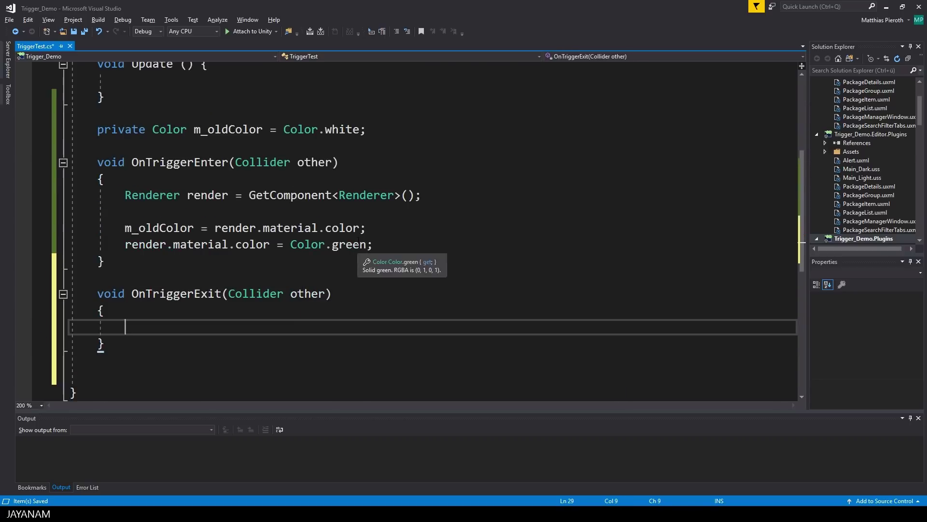
{"action": "left_click_drag", "start_coordinate": [431, 195], "coordinate": [125, 195]}
{"action": "key", "text": "ctrl+c"}
{"action": "left_click", "coordinate": [290, 326]}
{"action": "key", "text": "ctrl+v"}
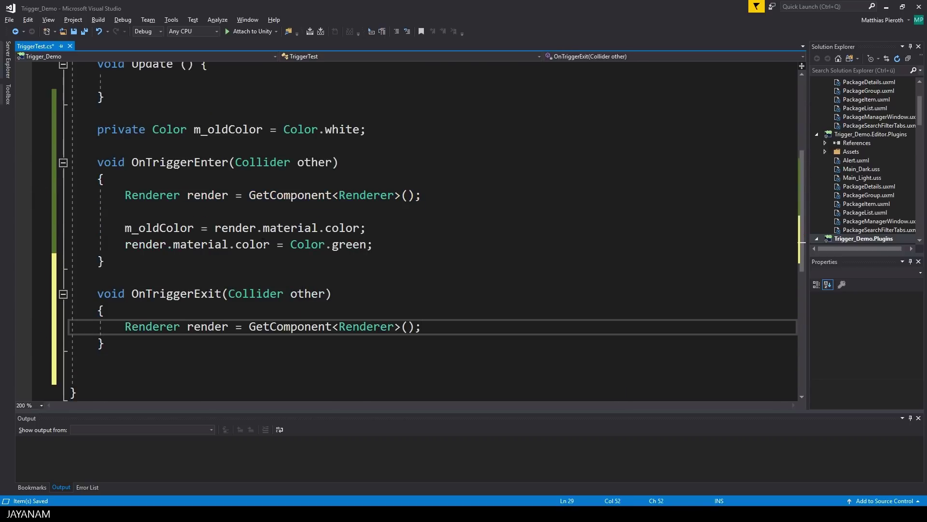
{"action": "left_click_drag", "start_coordinate": [125, 244], "coordinate": [270, 244]}
{"action": "key", "text": "ctrl+c"}
{"action": "left_click", "coordinate": [435, 326]}
{"action": "key", "text": "Return"}
{"action": "key", "text": "ctrl+v"}
{"action": "type", "text": "= m_oldColor;"}
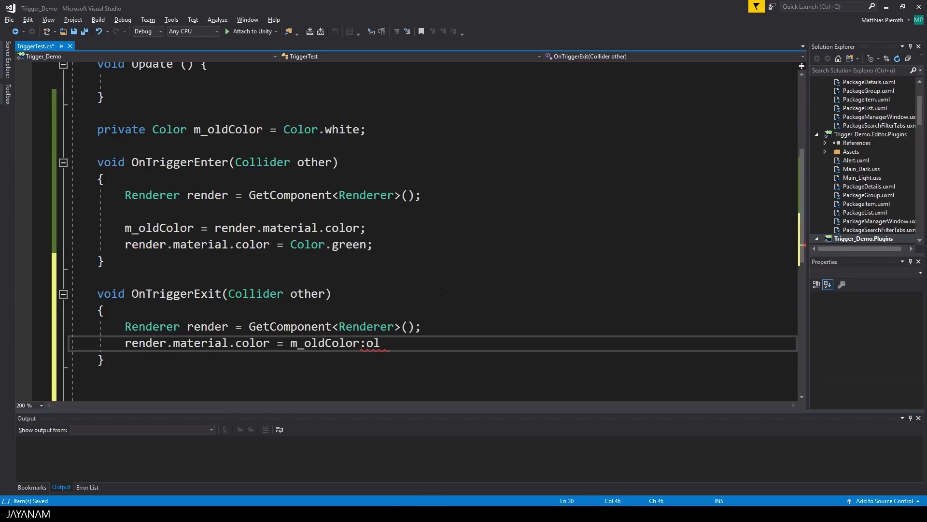
{"action": "key", "text": "ctrl+s"}
- Play the scene, walking the character on and off the Cube repeatedly to see green then reverting, then stop
{"action": "key", "text": "alt+Tab"}
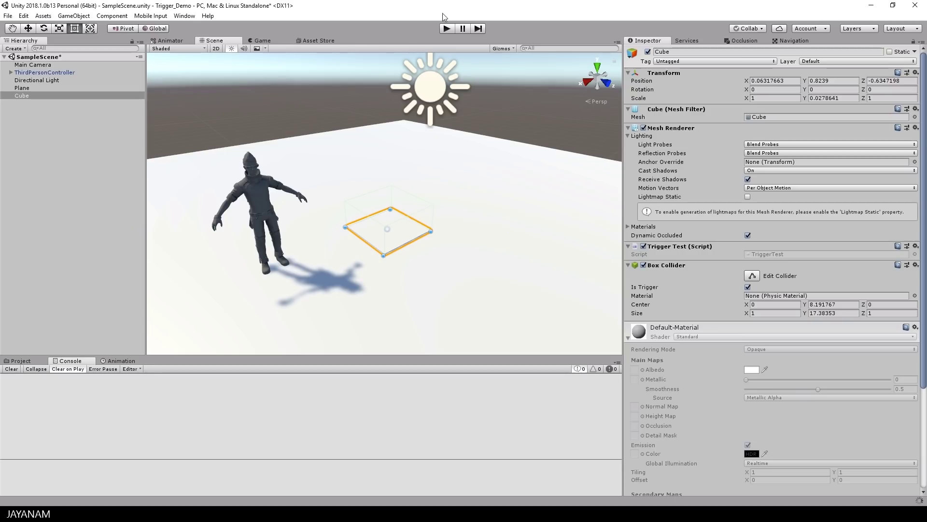
{"action": "key", "text": "ctrl+p"}
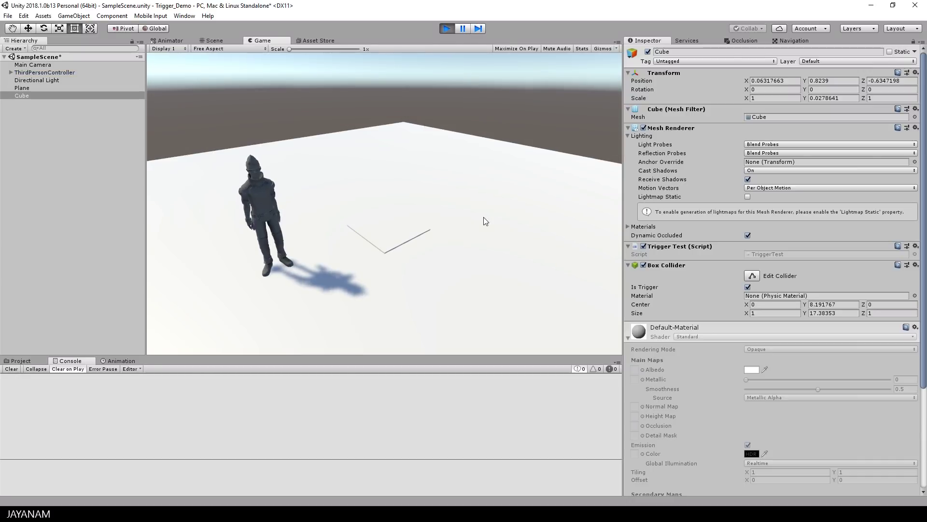
{"action": "key", "text": "w"}
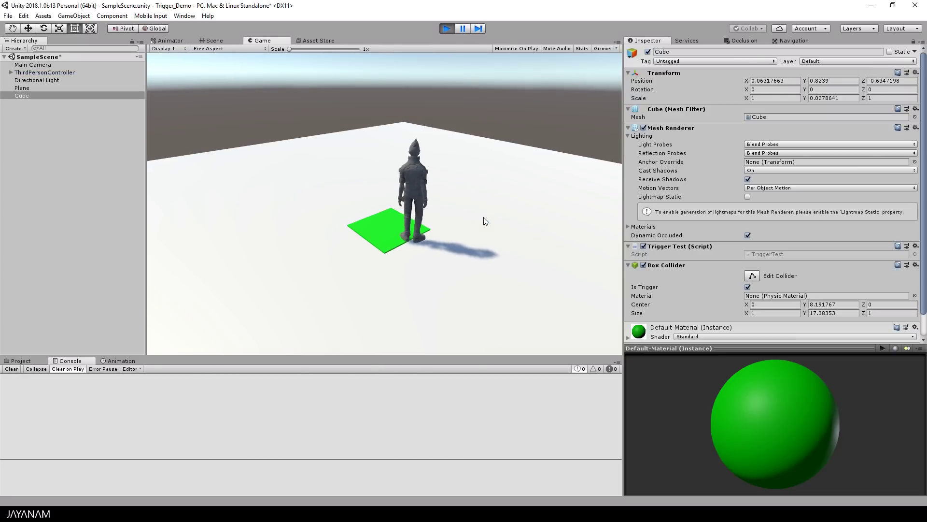
{"action": "key", "text": "s"}
{"action": "key", "text": "a"}
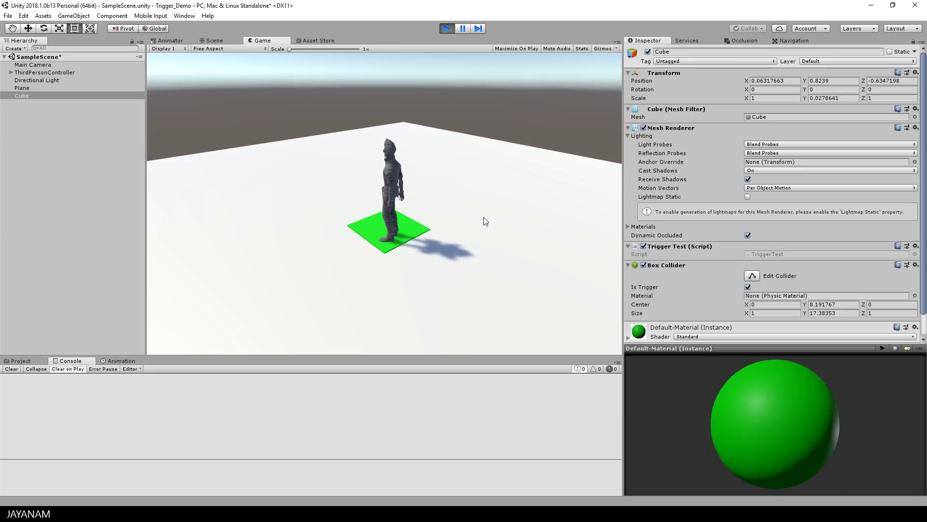
{"action": "key", "text": "s"}
{"action": "key", "text": "a"}
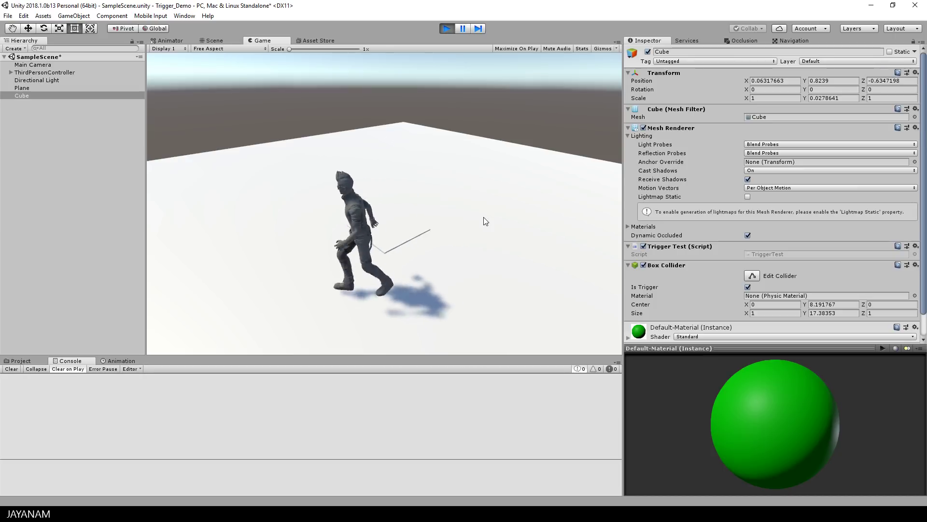
{"action": "key", "text": "d"}
{"action": "key", "text": "w"}
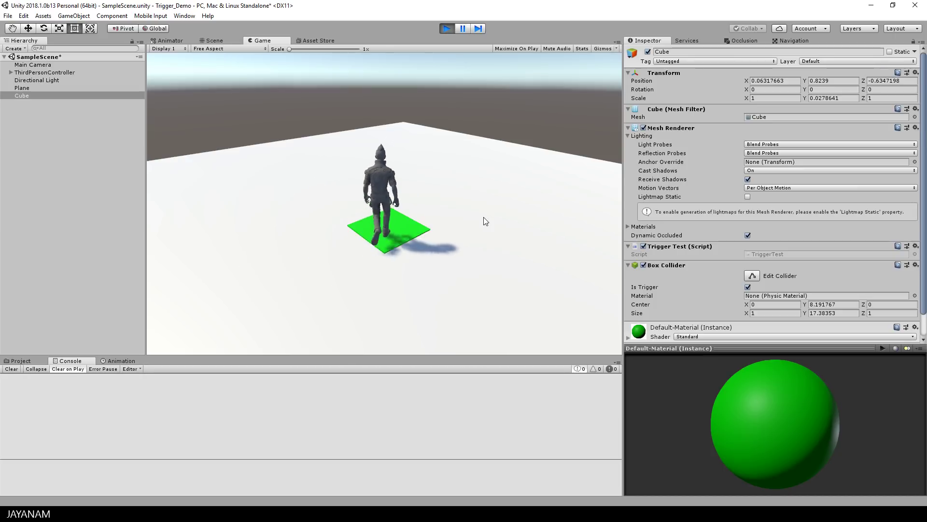
{"action": "key", "text": "w"}
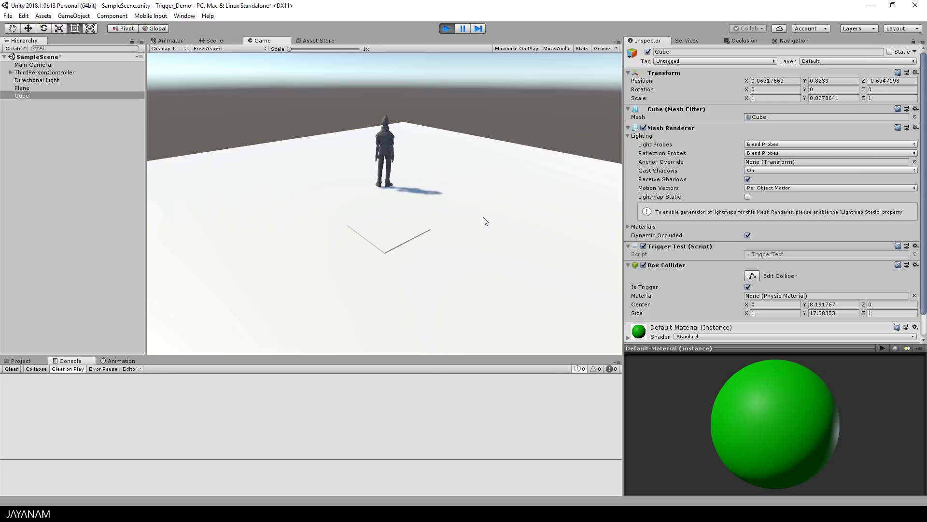
{"action": "left_click", "coordinate": [448, 29]}
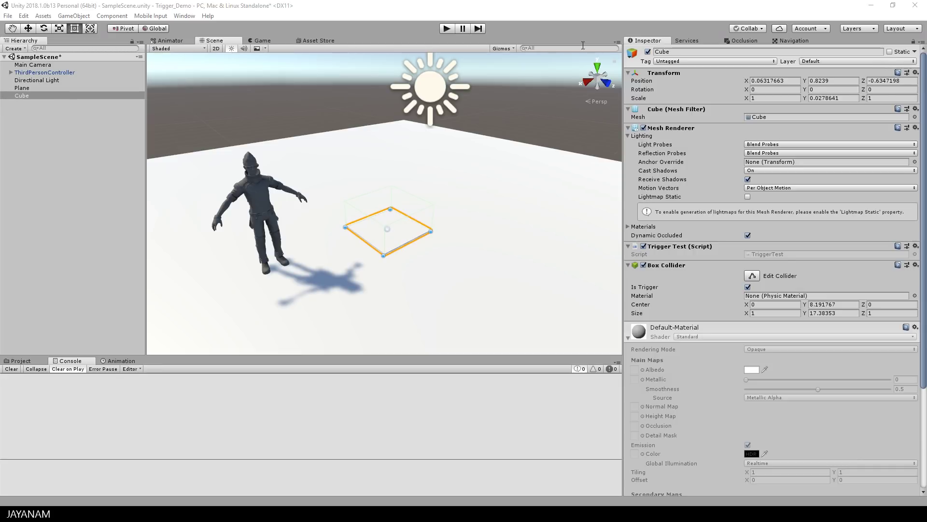
{"action": "left_click", "coordinate": [256, 188]}
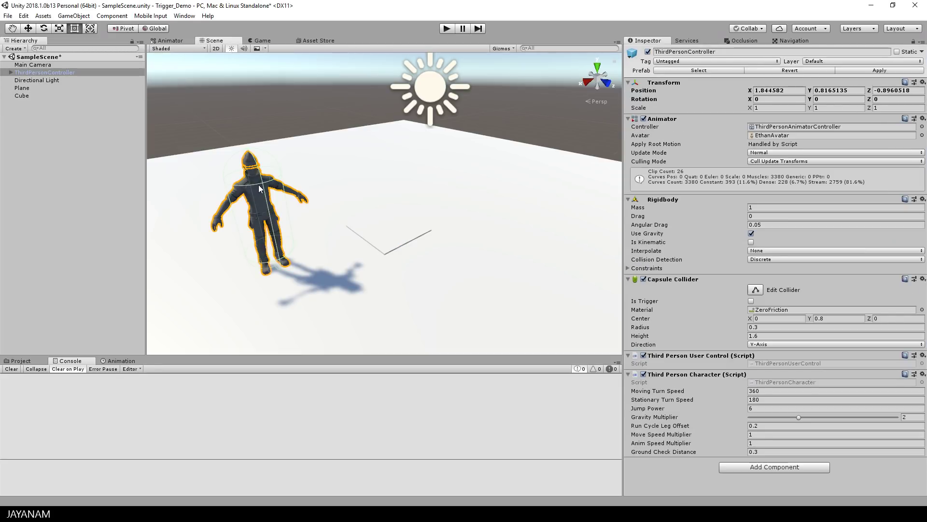
{"action": "left_click", "coordinate": [662, 199]}
{"action": "left_click", "coordinate": [662, 199]}
{"action": "left_click", "coordinate": [398, 227]}
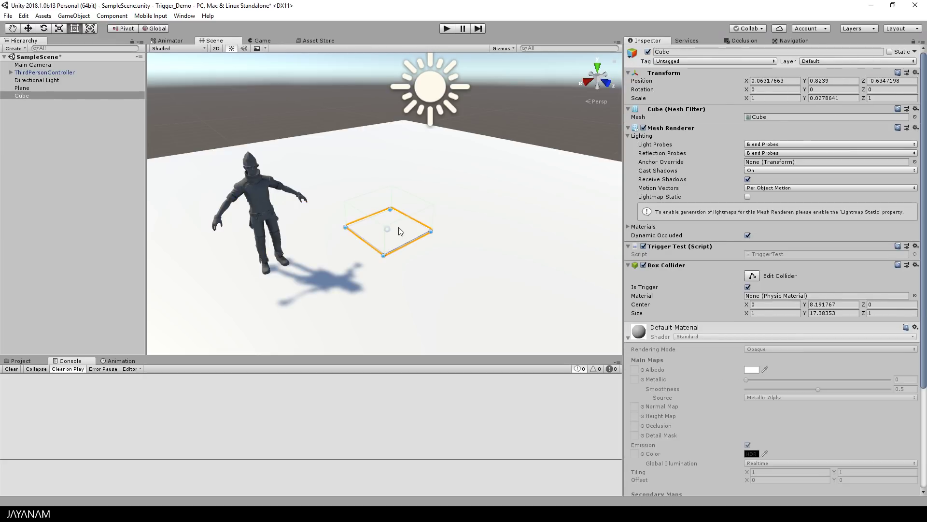
- Uncheck the Cube's Trigger Test script, then play and walk the character onto and off the platform
{"action": "left_click", "coordinate": [643, 246]}
{"action": "left_click", "coordinate": [447, 28]}
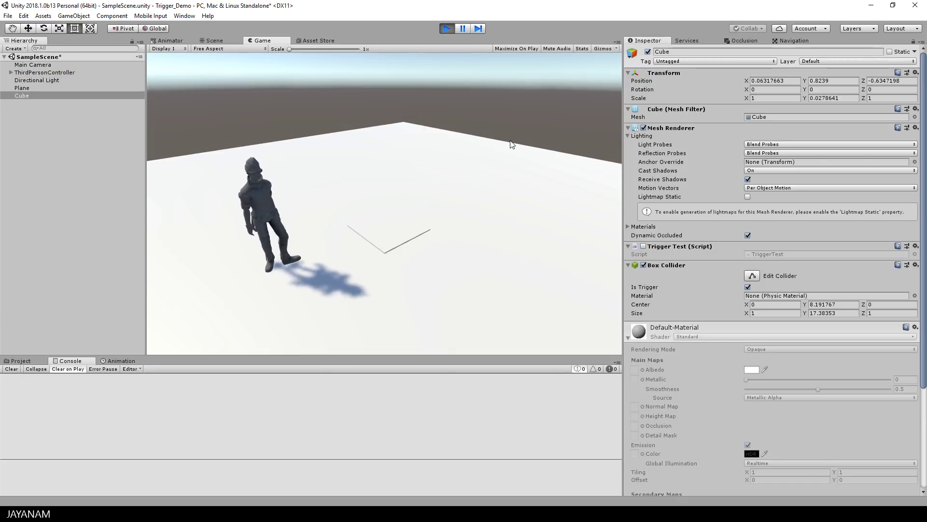
{"action": "key", "text": "w"}
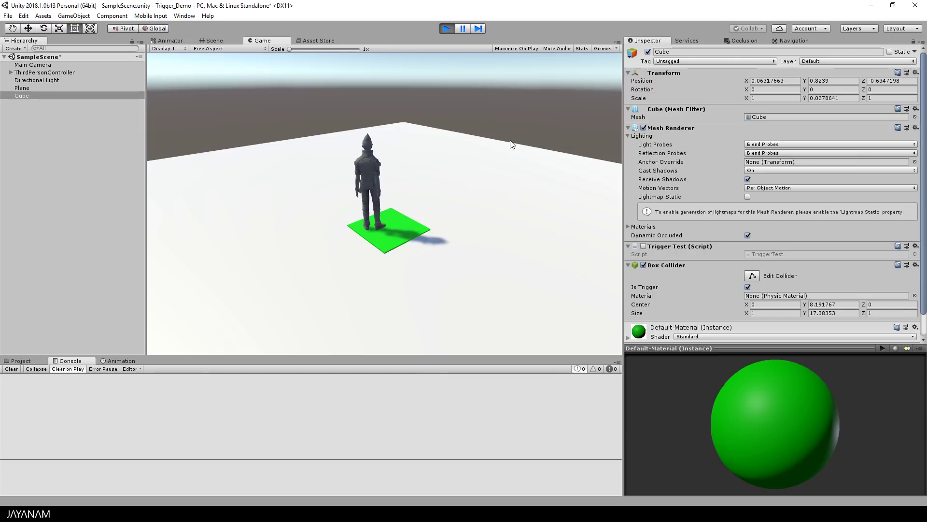
{"action": "key", "text": "s"}
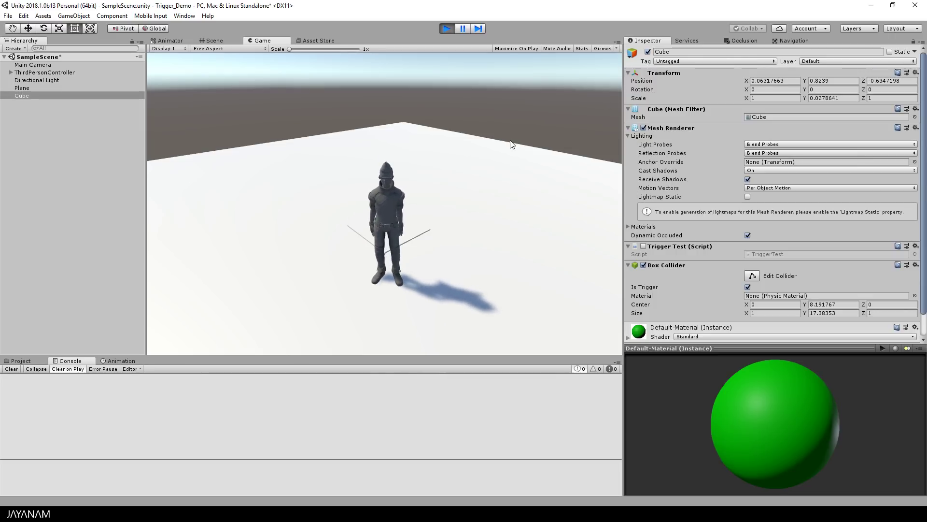